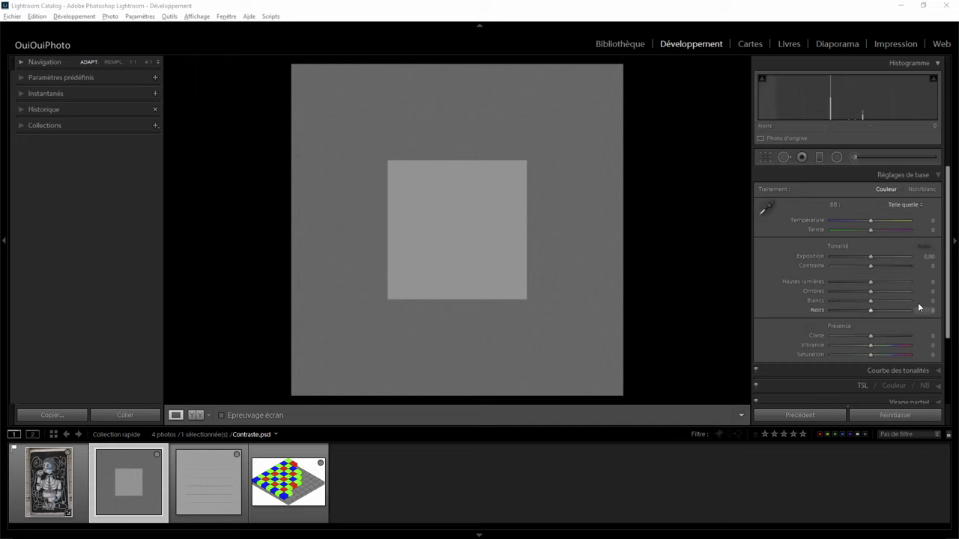
Step: Expand the Détail panel for sharpening and noise reduction, and hide the filmstrip
left_click_drag(947, 301, 941, 363)
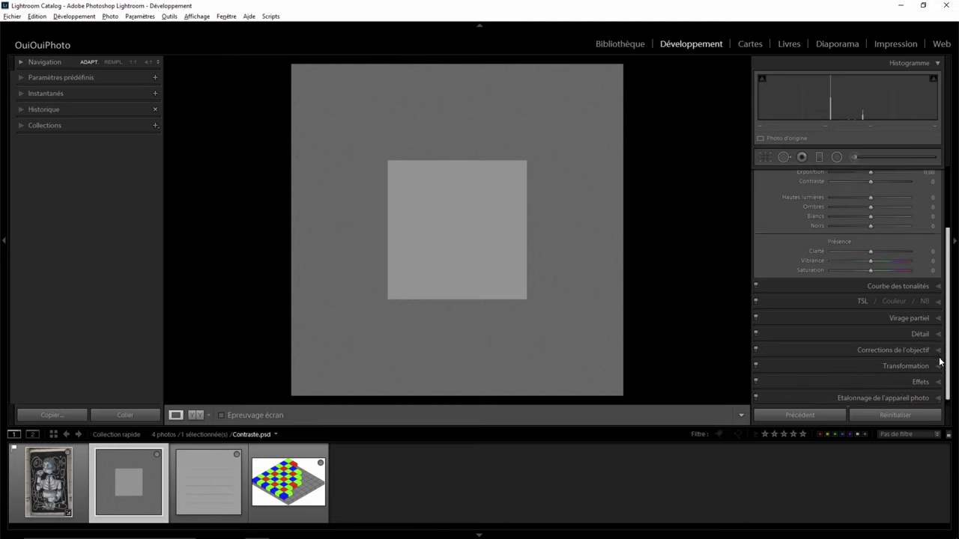
left_click(937, 331)
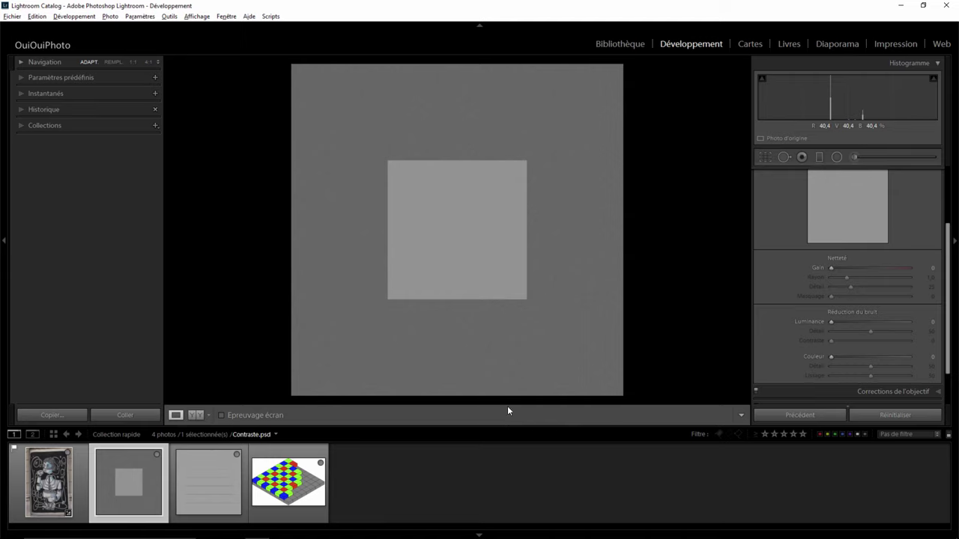
left_click(480, 534)
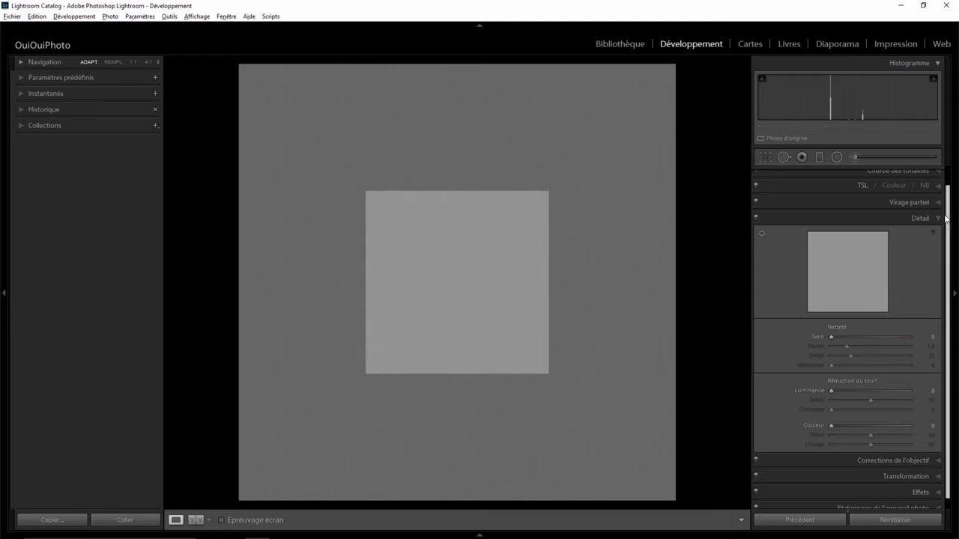
scroll(950, 190, "up", 1)
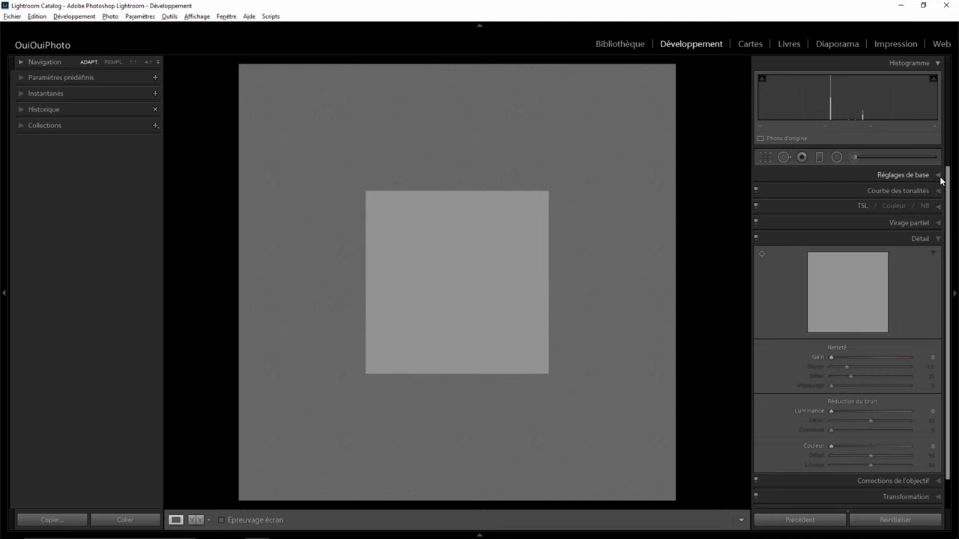
Step: Expand Réglages de base and push Contraste to +100, Noirs to −100, Blancs to +61
left_click(933, 177)
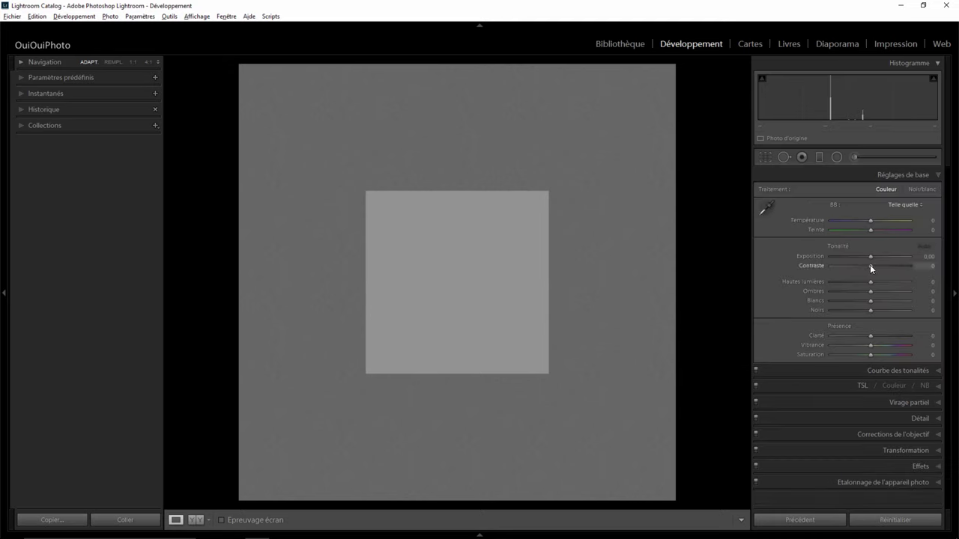
left_click_drag(870, 265, 933, 266)
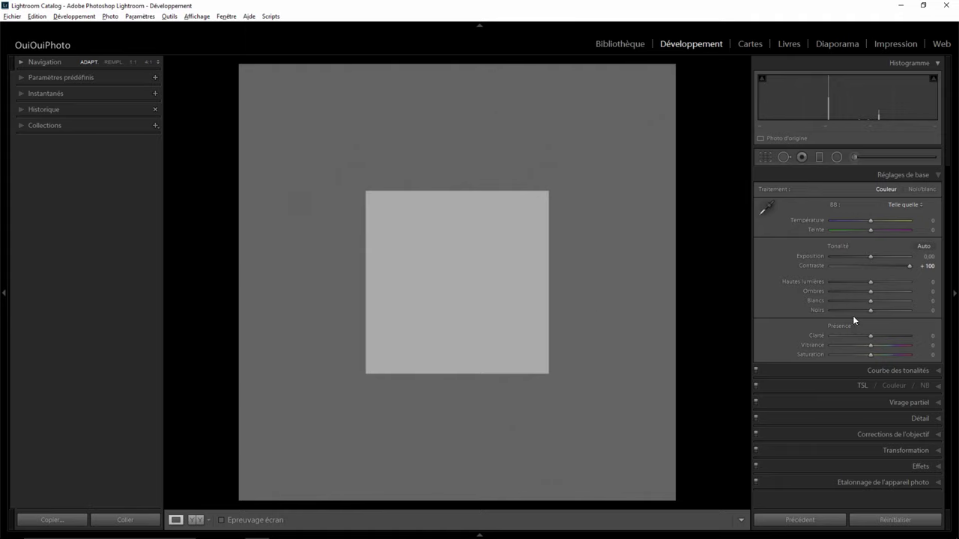
left_click_drag(859, 310, 808, 314)
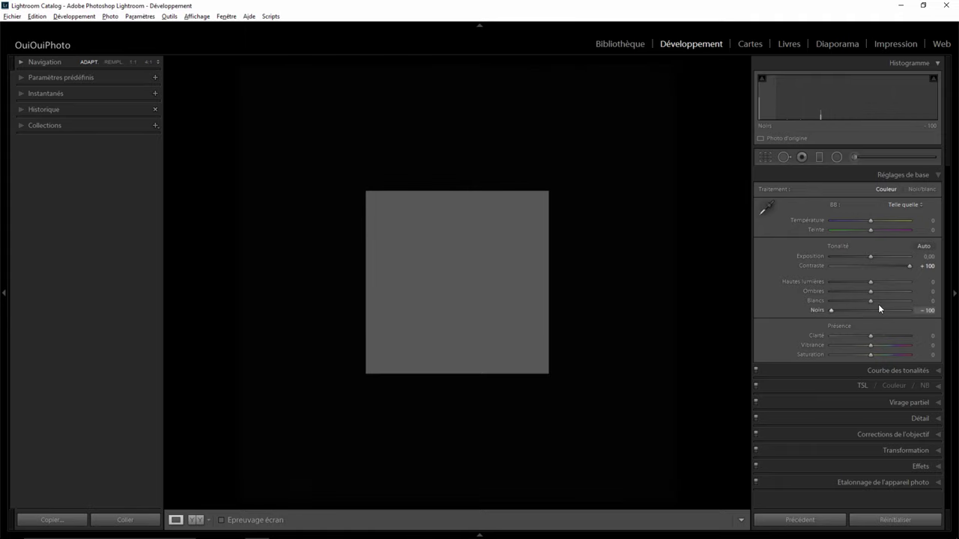
left_click_drag(870, 300, 892, 301)
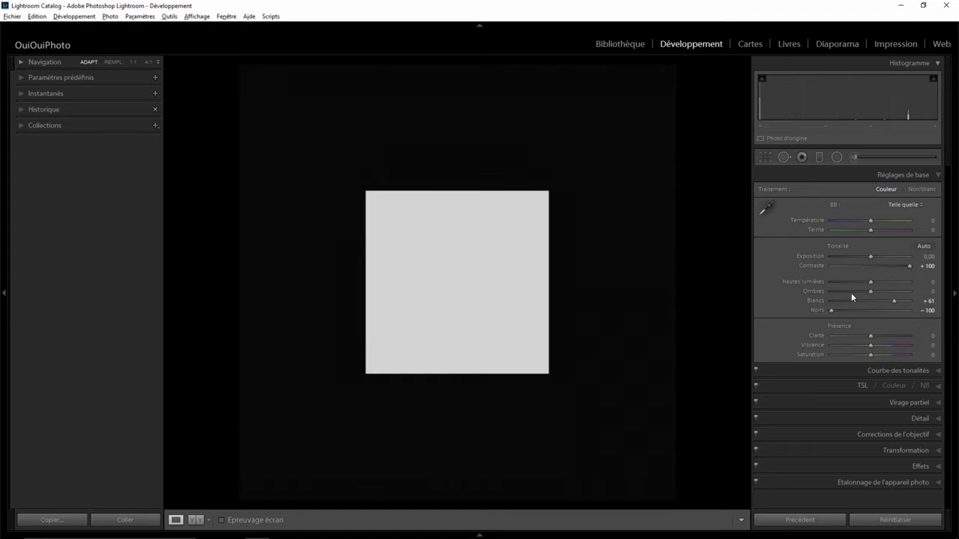
Step: Reset Blancs, Noirs and Contraste back to 0
double_click(892, 300)
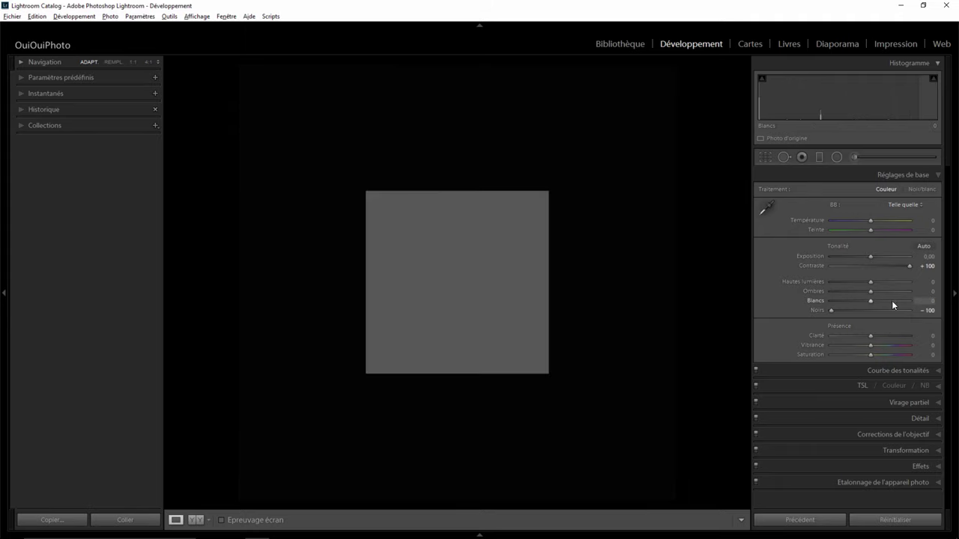
double_click(832, 311)
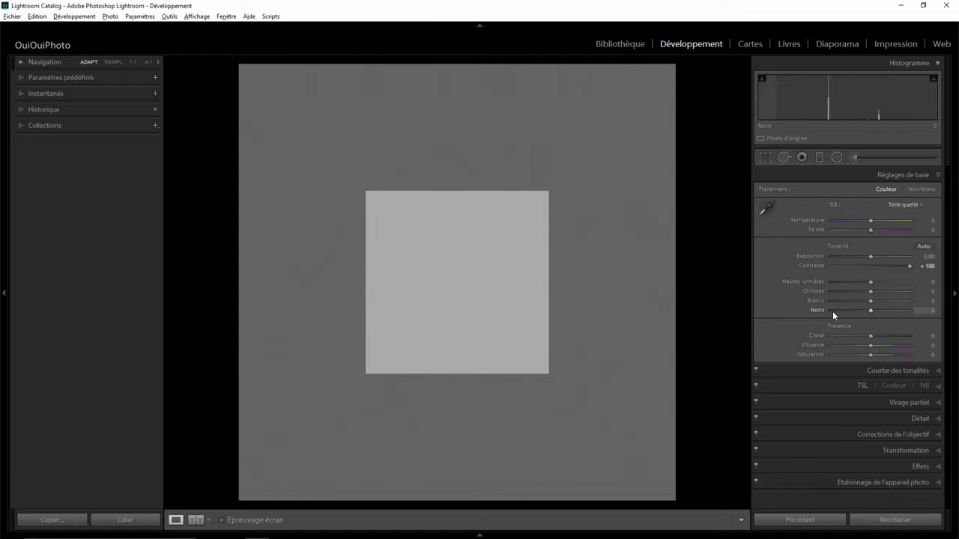
double_click(907, 266)
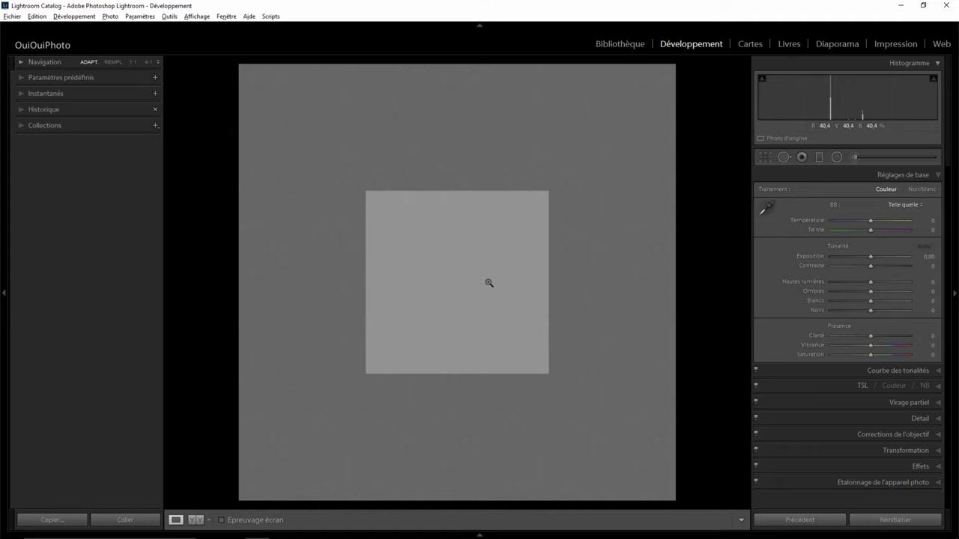
Step: Set Contraste to +92 while viewing the square's edge at 4:1, then refit and show the filmstrip
left_click(415, 188)
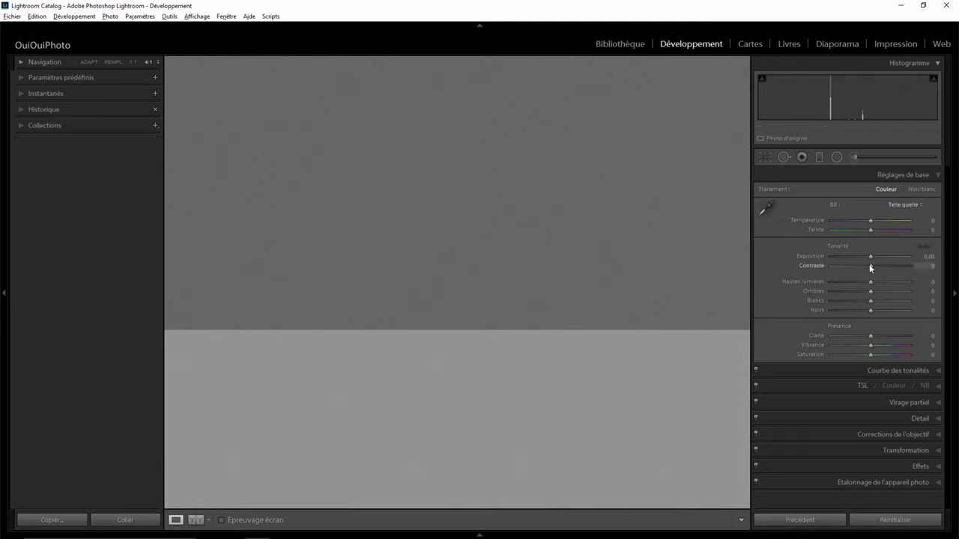
mouse_move(872, 268)
left_mouse_down()
mouse_move(916, 267)
mouse_move(859, 266)
mouse_move(909, 265)
left_mouse_up()
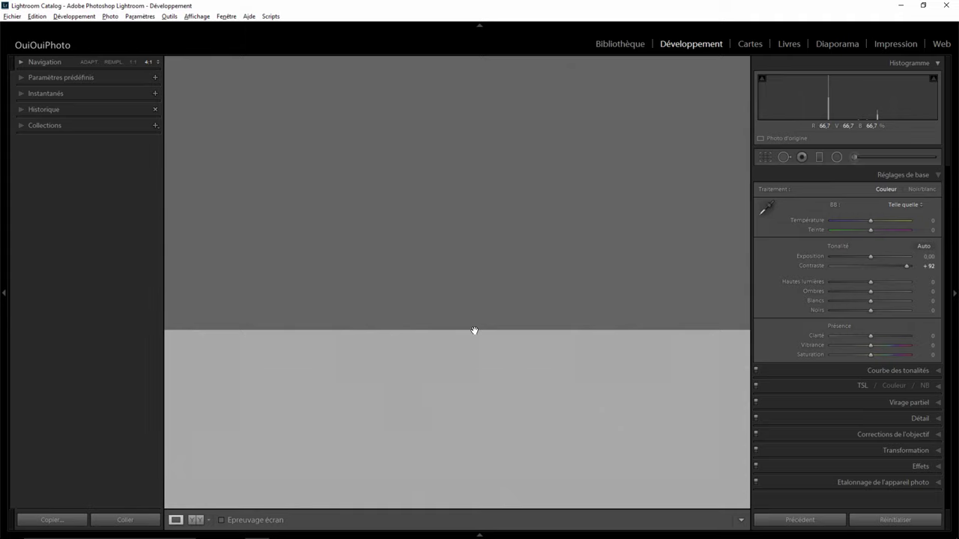
left_click(521, 326)
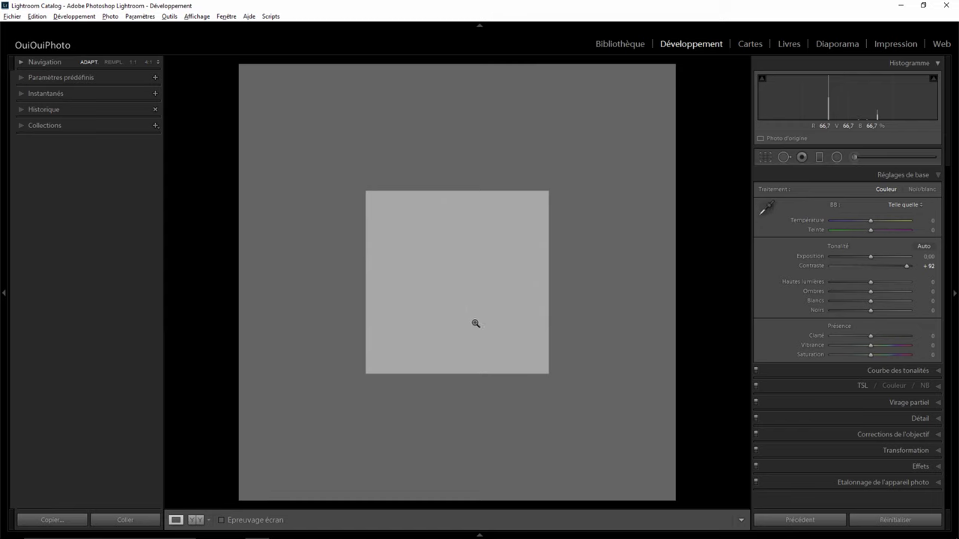
left_click(481, 535)
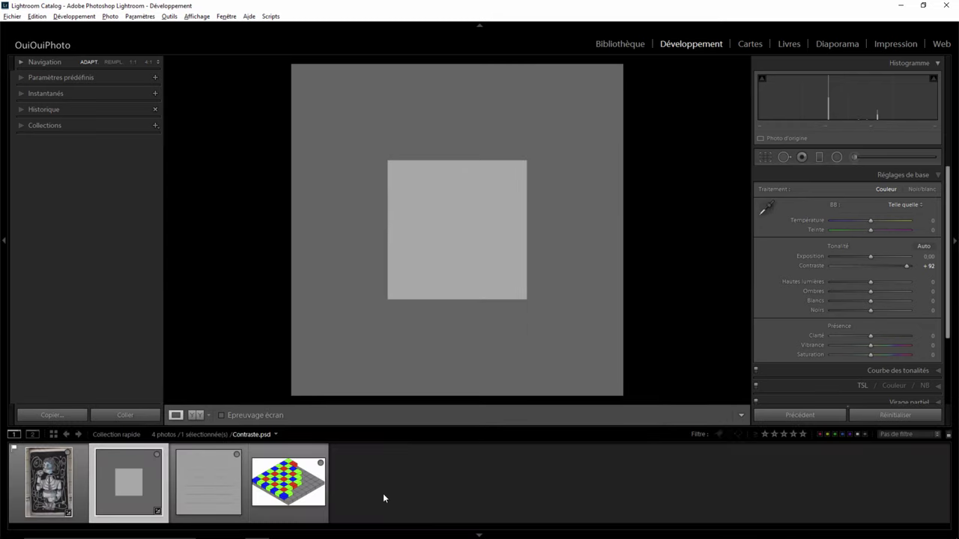
Step: Open Clarté.psd, zoom to 4:1 on a horizontal line and raise Clarté
left_click(221, 486)
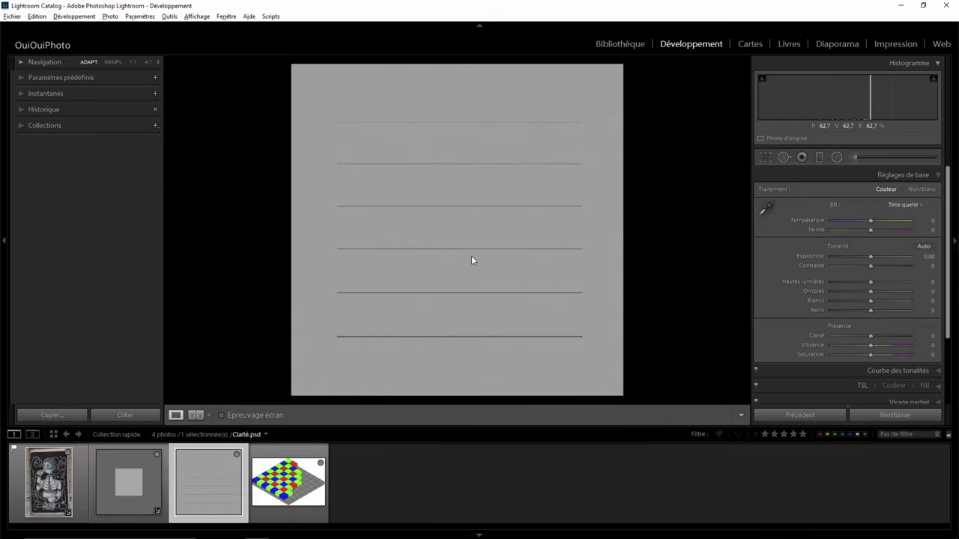
left_click(432, 250)
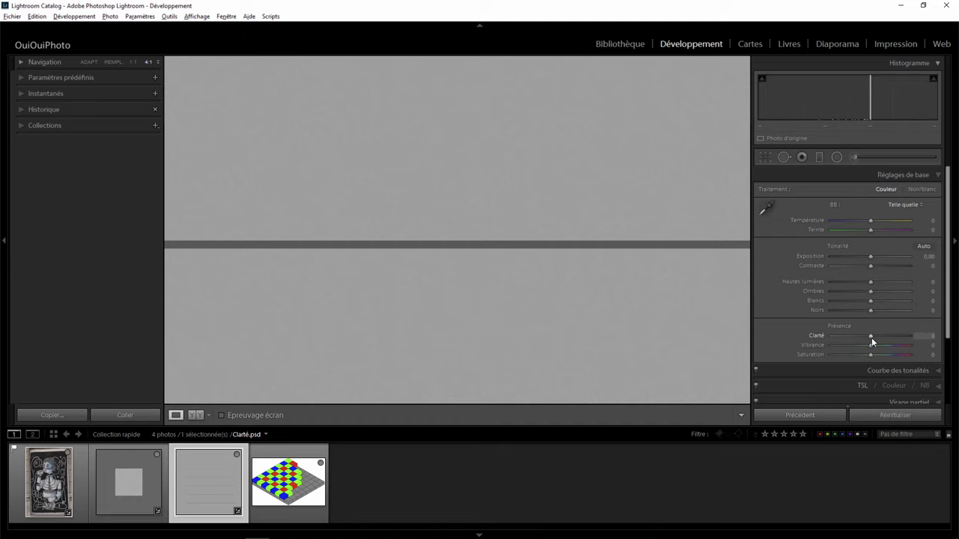
left_click_drag(870, 339, 941, 335)
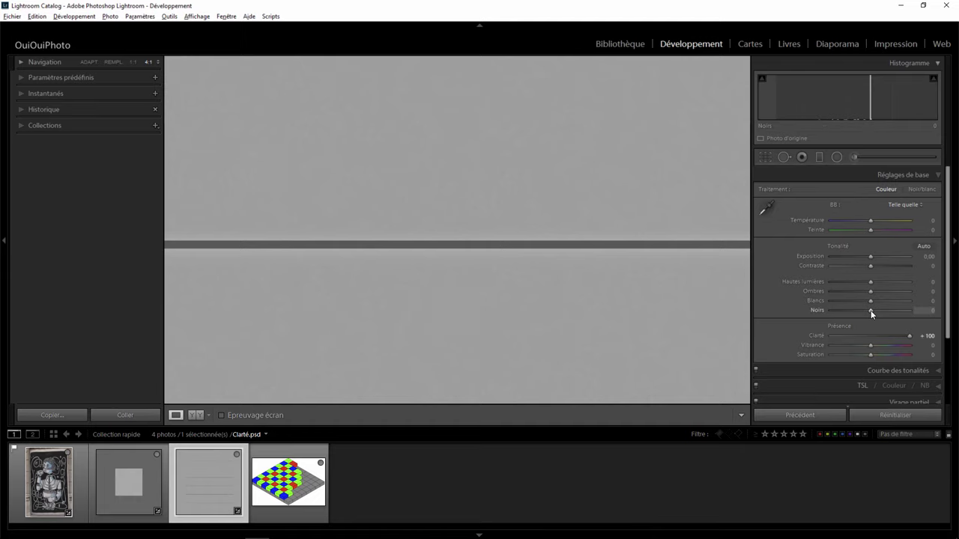
Step: Settle the line image on Noirs −100, Blancs +32 and Clarté +100
left_click_drag(871, 310, 837, 312)
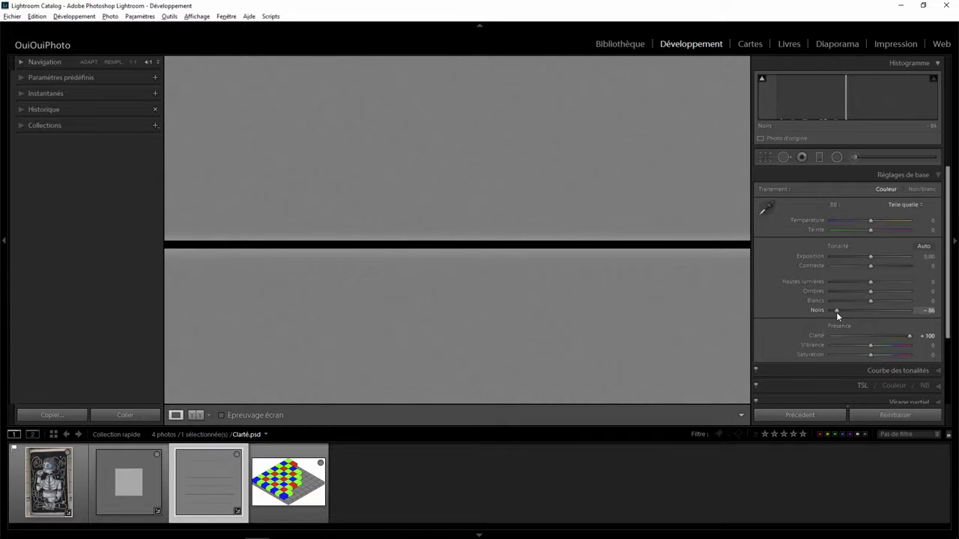
left_click_drag(875, 302, 871, 303)
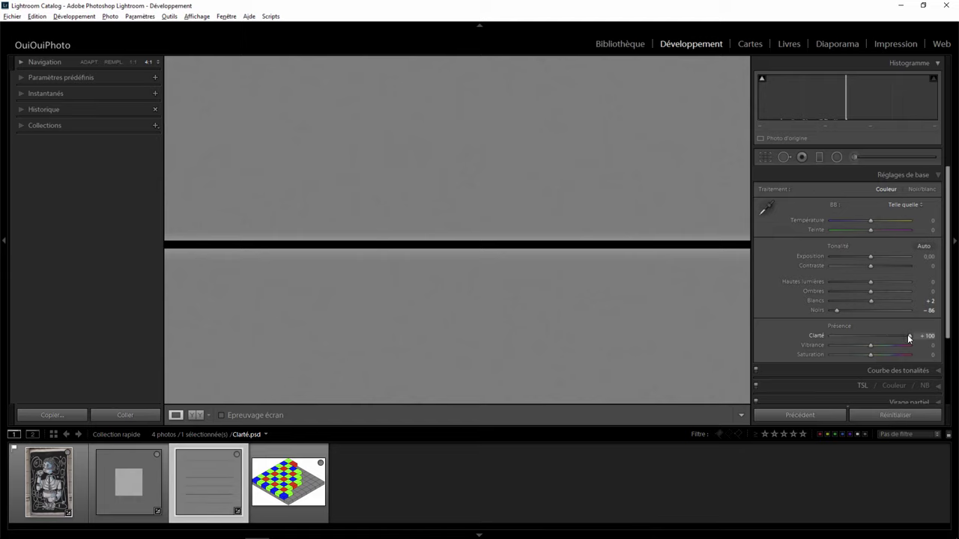
mouse_move(905, 335)
left_mouse_down()
mouse_move(868, 336)
mouse_move(916, 334)
mouse_move(875, 334)
left_mouse_up()
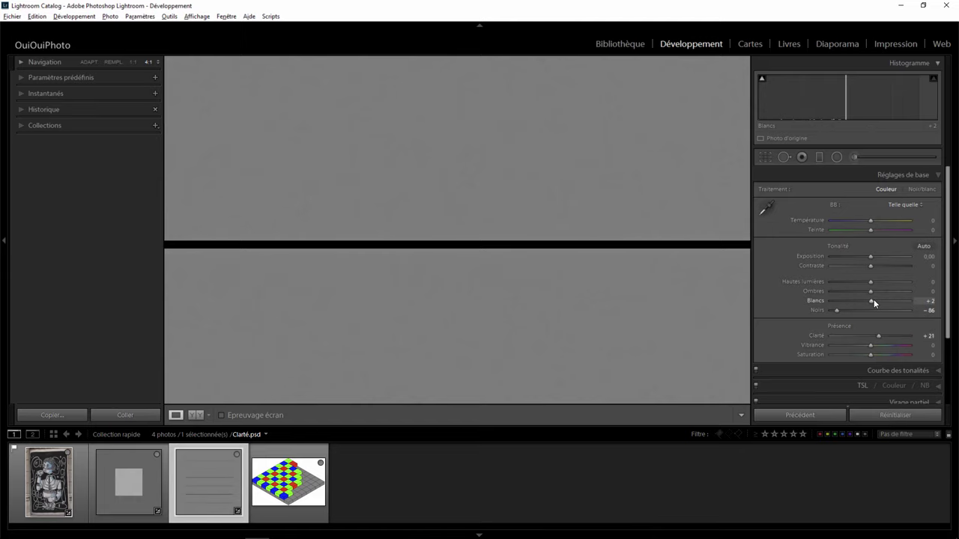
mouse_move(873, 300)
left_mouse_down()
mouse_move(884, 302)
mouse_move(829, 312)
left_mouse_up()
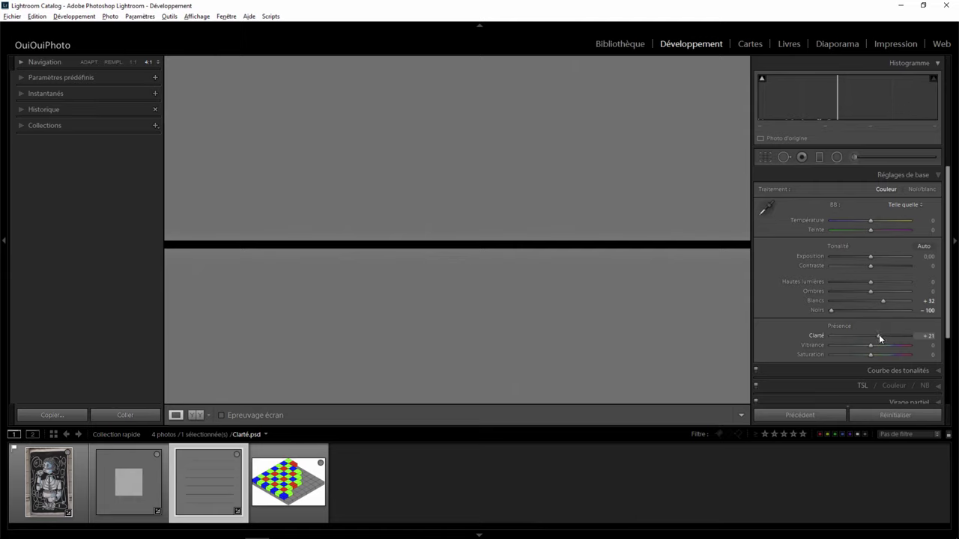
mouse_move(879, 335)
left_mouse_down()
mouse_move(913, 339)
mouse_move(850, 338)
mouse_move(917, 339)
left_mouse_up()
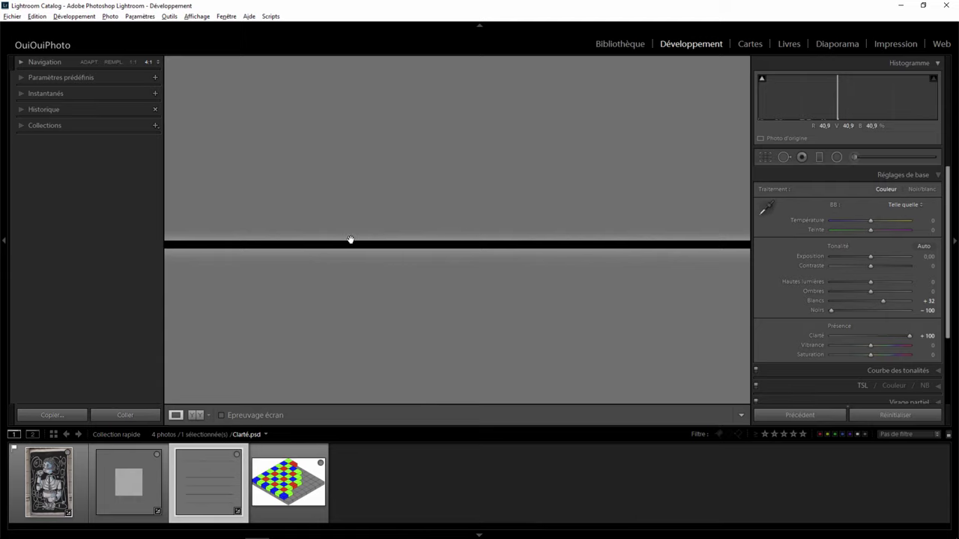
Step: Check a black line at 4:1, then reset Blancs, Noirs and Clarté to 0
left_click(507, 247)
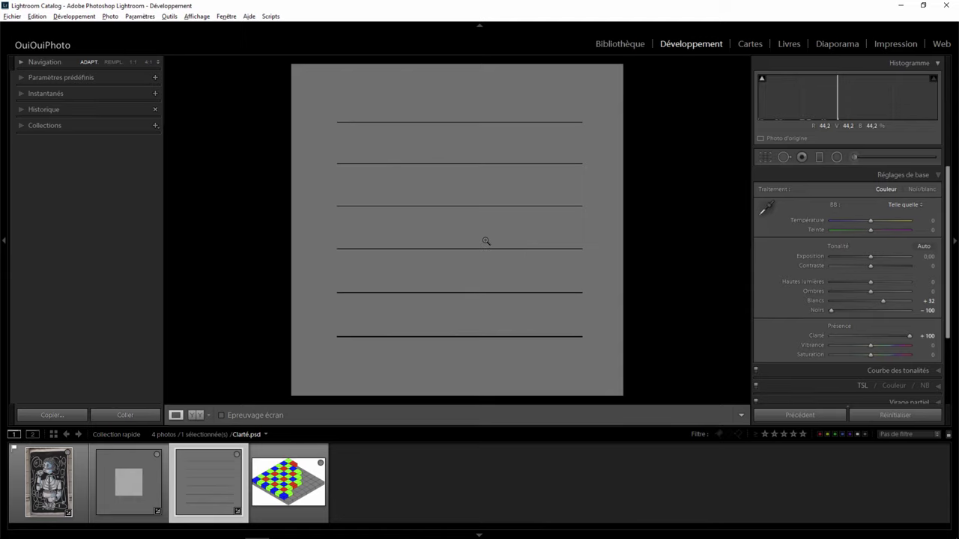
left_click_drag(485, 250, 417, 242)
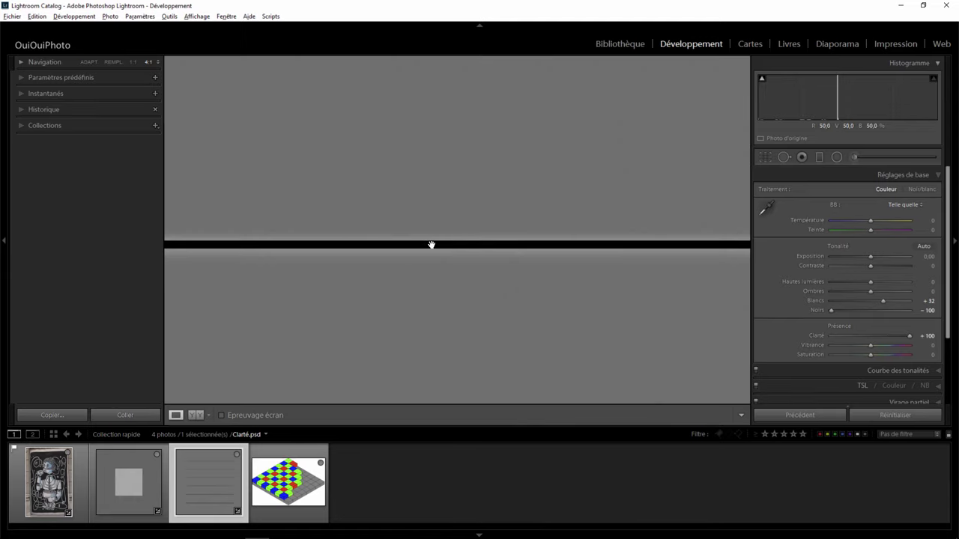
left_click(457, 246)
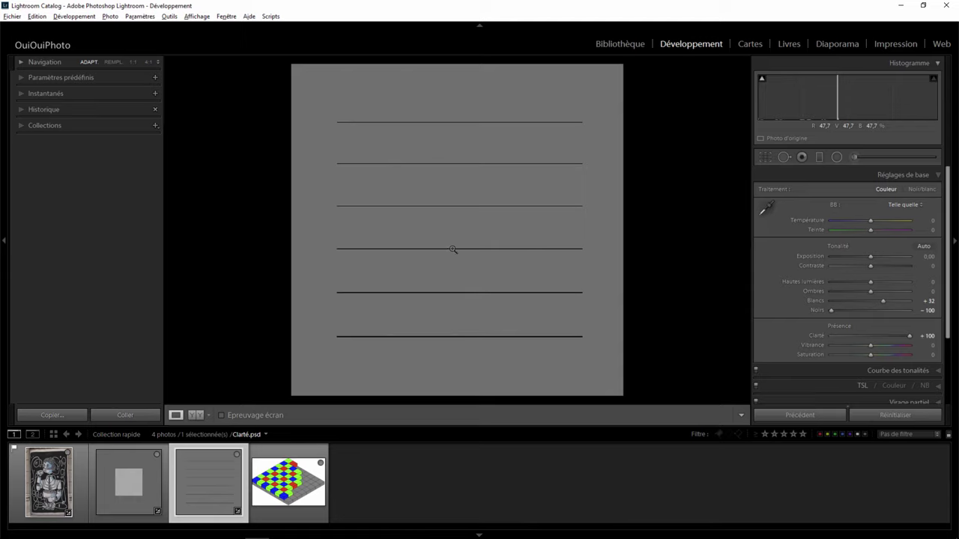
double_click(882, 301)
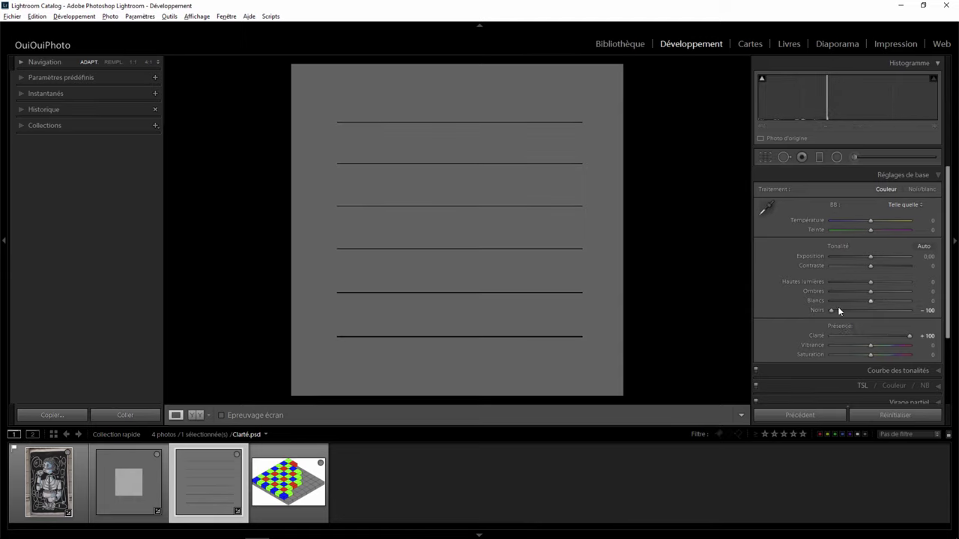
double_click(832, 310)
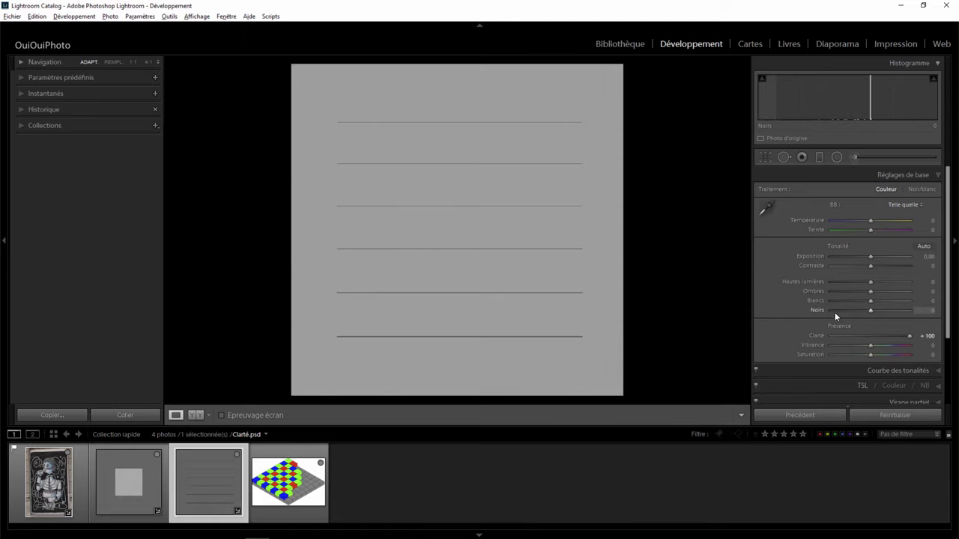
double_click(910, 335)
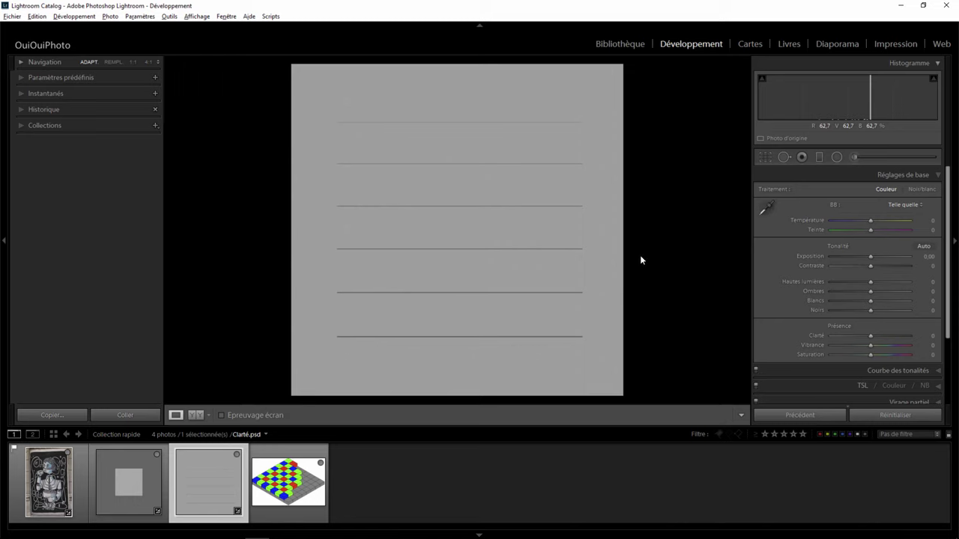
Step: Expand the Détail panel, view the Bayer-pattern image, then open street-art photo 003A6443.CR2
scroll(953, 289, "down", 2)
scroll(952, 300, "down", 2)
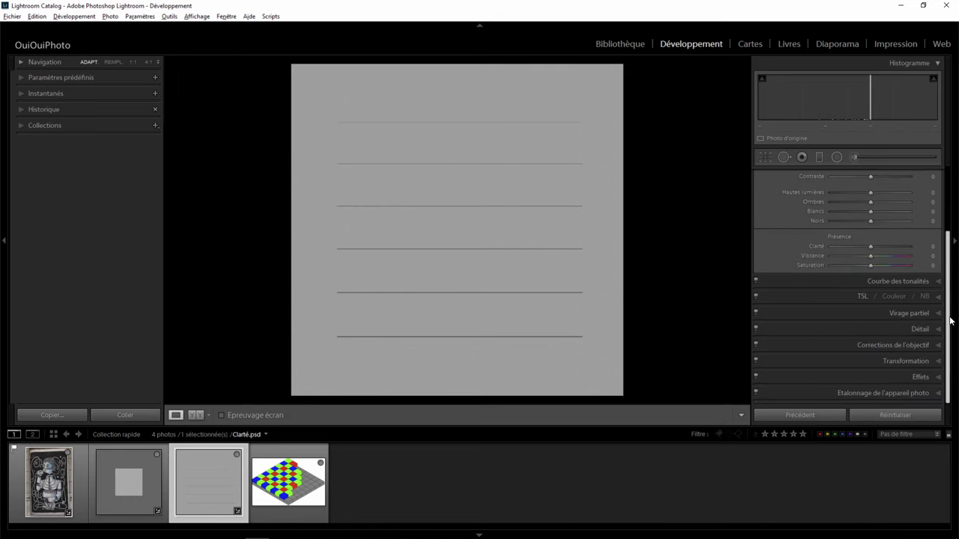
left_click(938, 331)
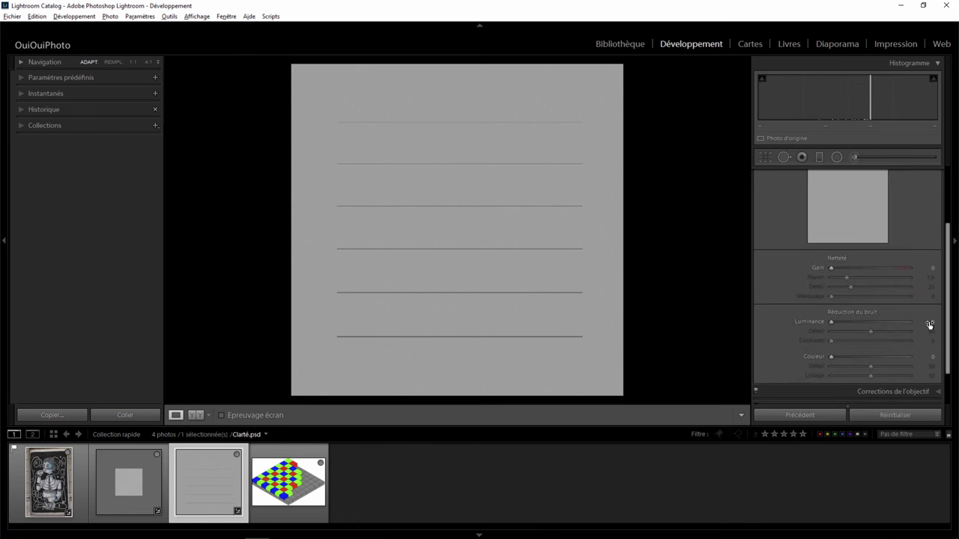
left_click(296, 480)
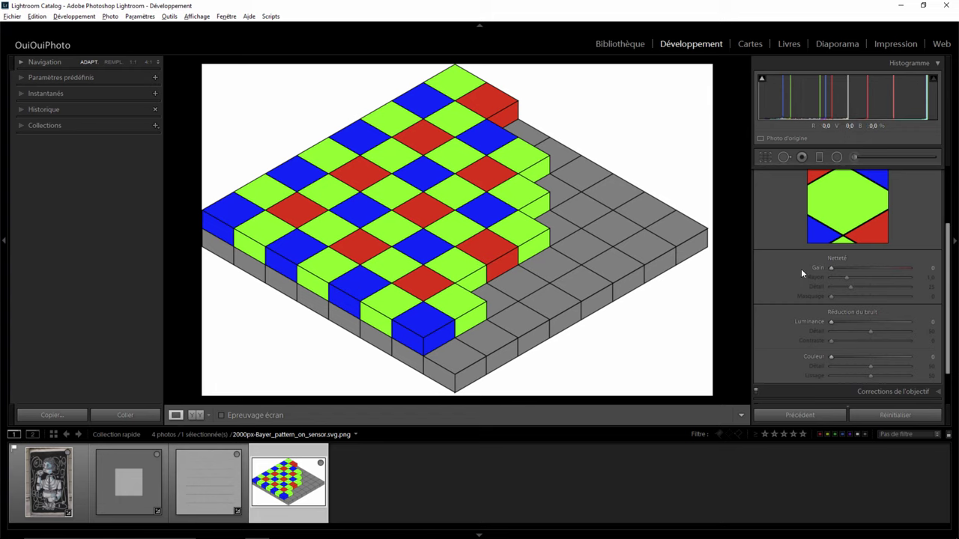
left_click(55, 473)
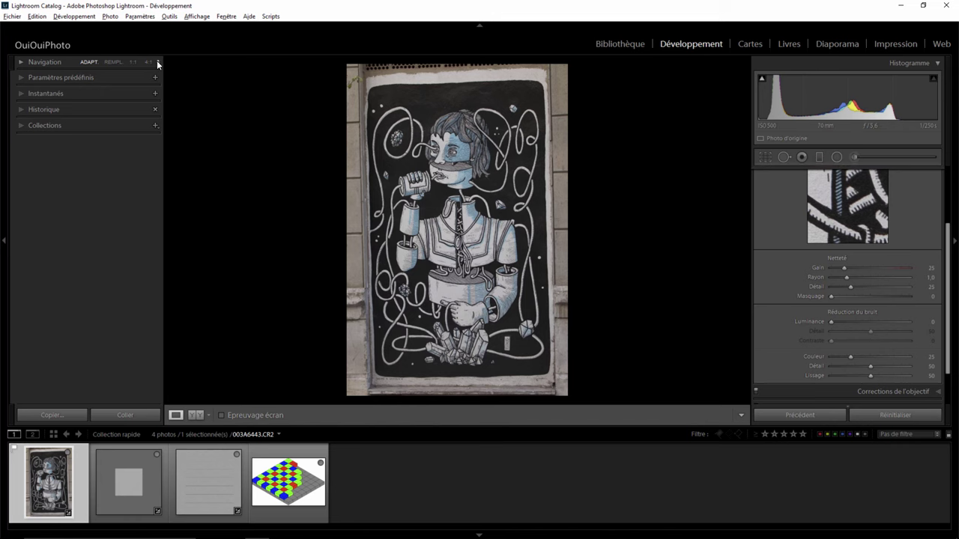
Step: Inspect the mural at 4:1, 1:1 and fit, ending on a 4:1 close-up of the face
left_click(471, 151)
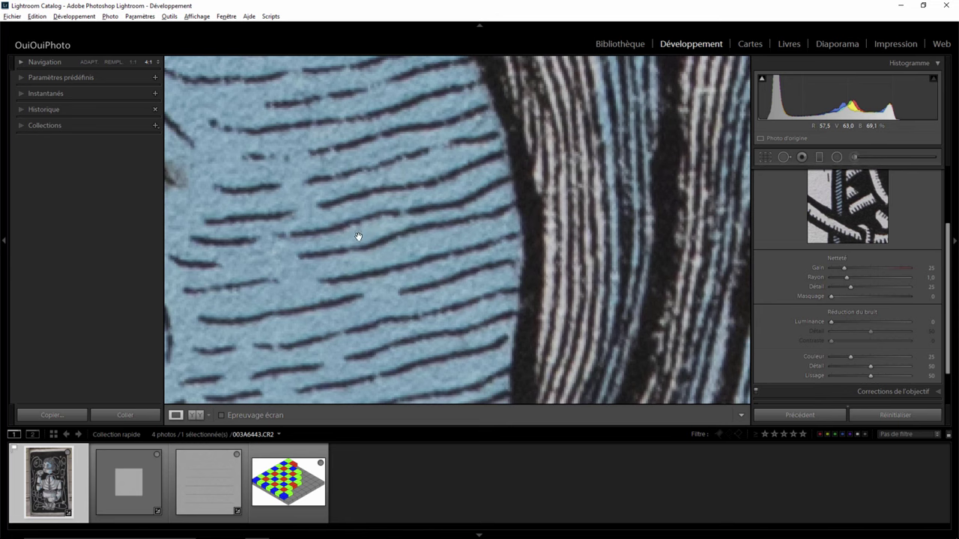
left_click(132, 61)
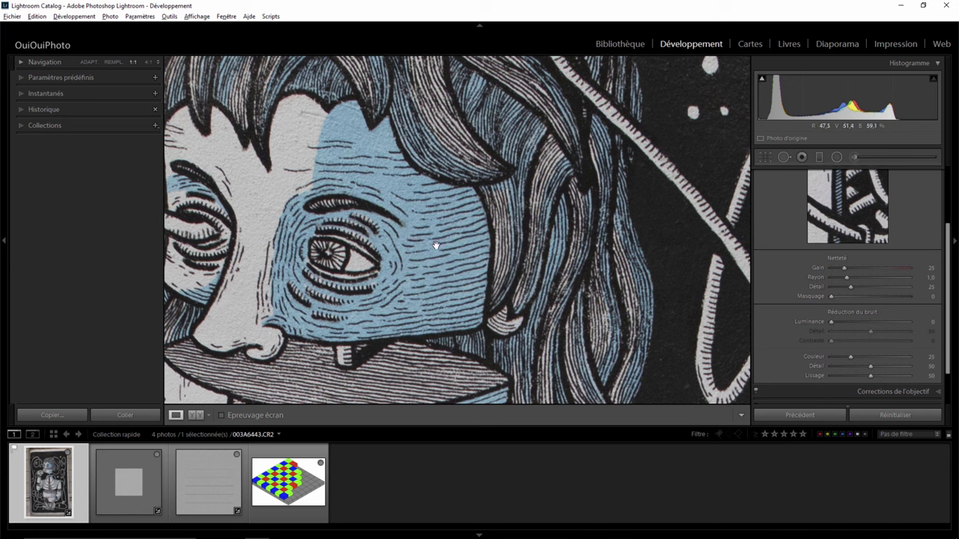
left_click(435, 245)
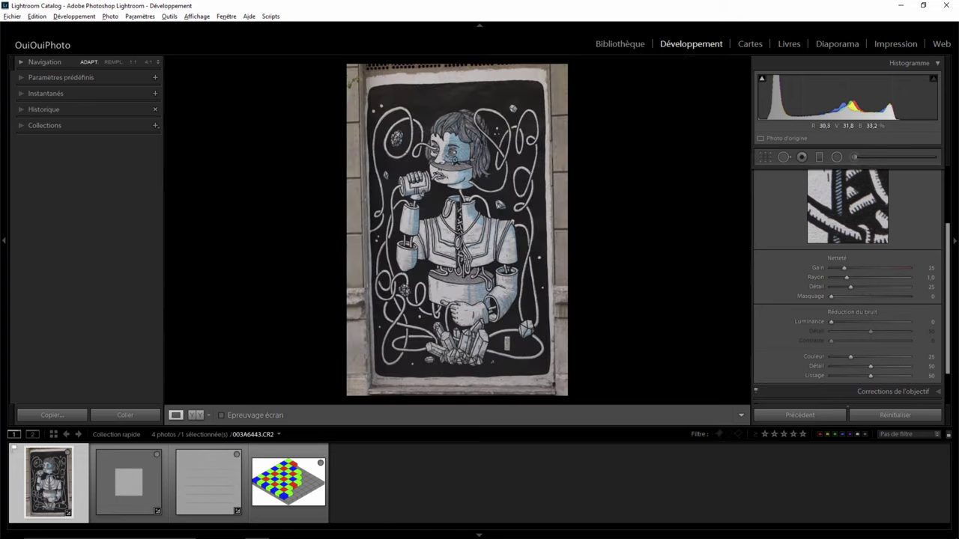
left_click(147, 62)
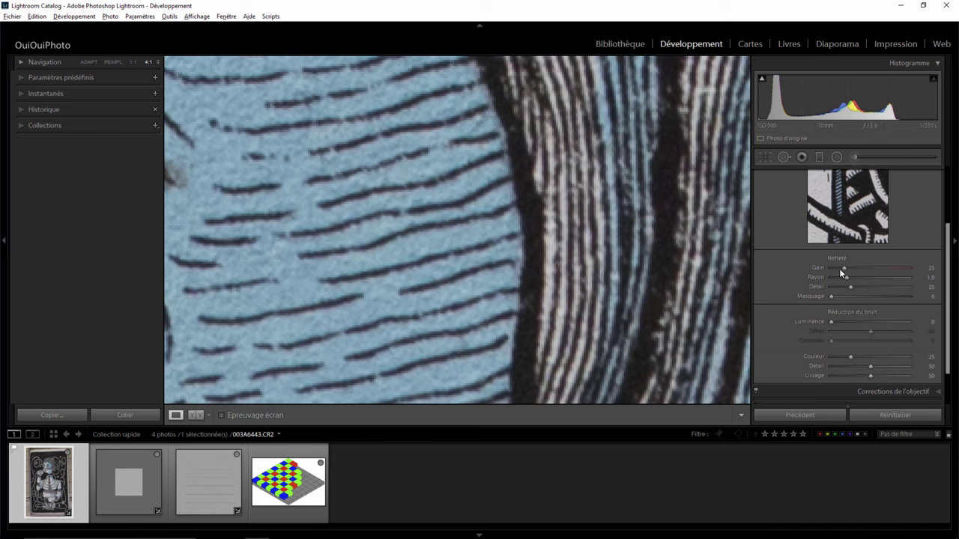
mouse_move(844, 266)
left_mouse_down()
mouse_move(824, 267)
mouse_move(891, 270)
left_mouse_up()
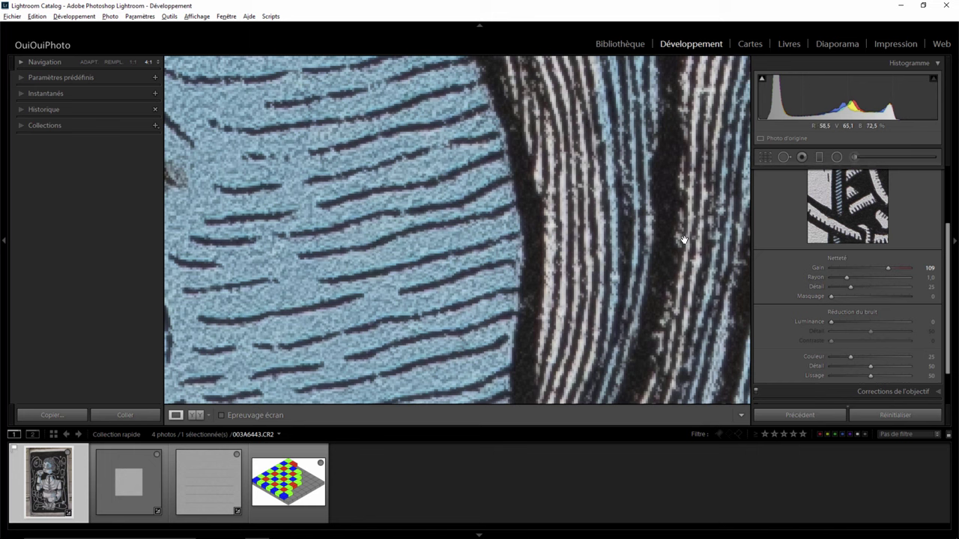
mouse_move(870, 268)
left_mouse_down()
mouse_move(851, 267)
mouse_move(877, 270)
left_mouse_up()
double_click(880, 267)
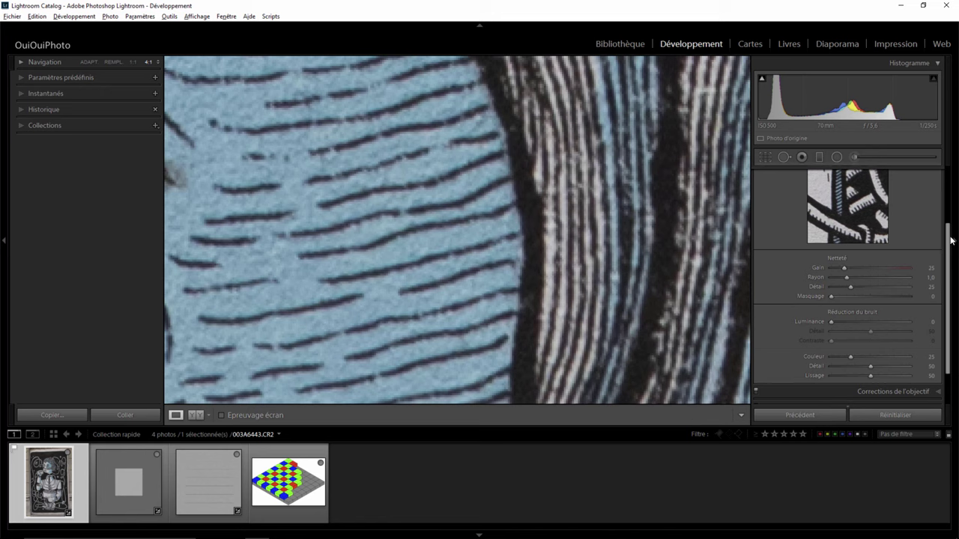
Step: Compare raised and negative Contraste on the mural's eye and hair, then reset Contraste to 0
scroll(948, 240, "up", 3)
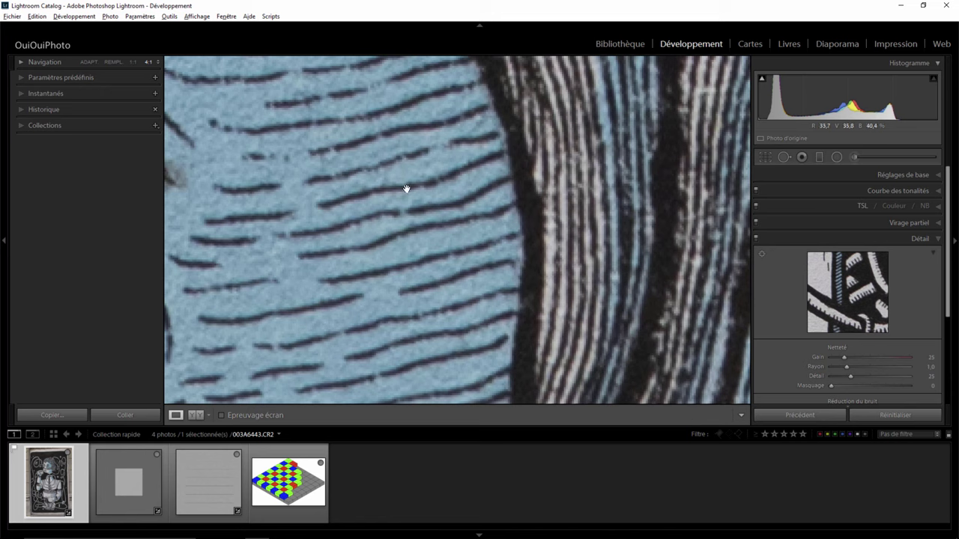
left_click(918, 179)
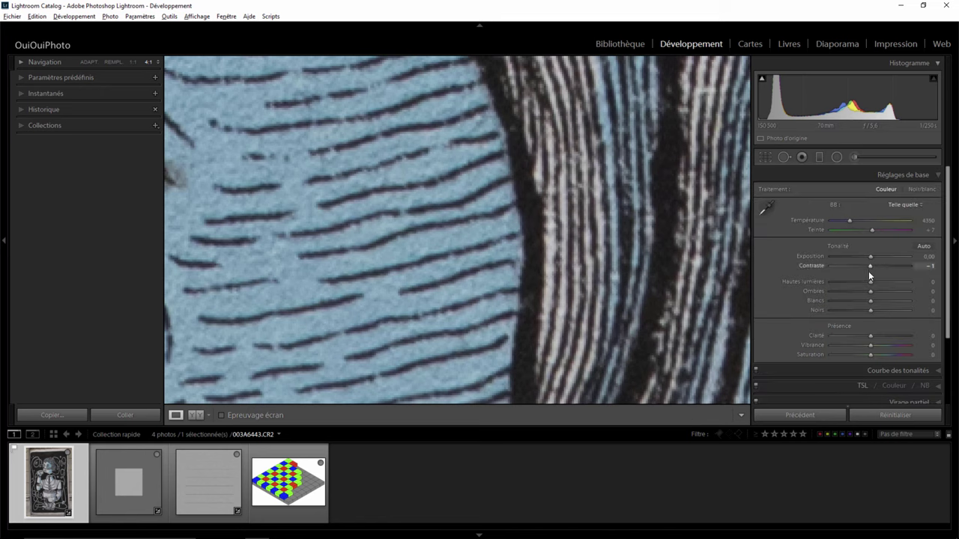
mouse_move(869, 266)
left_mouse_down()
mouse_move(894, 264)
mouse_move(863, 256)
mouse_move(872, 249)
left_mouse_up()
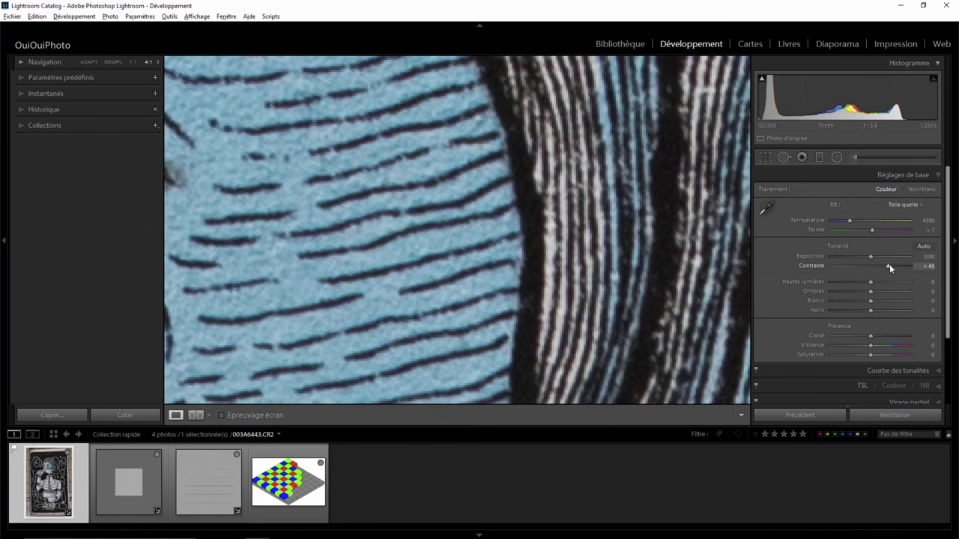
mouse_move(890, 265)
left_mouse_down()
mouse_move(848, 267)
mouse_move(875, 265)
left_mouse_up()
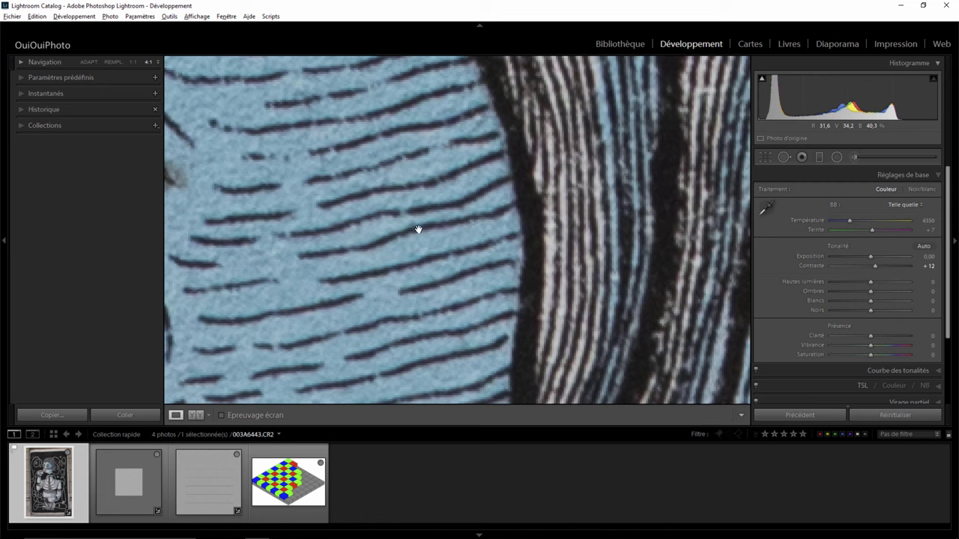
left_click(377, 222)
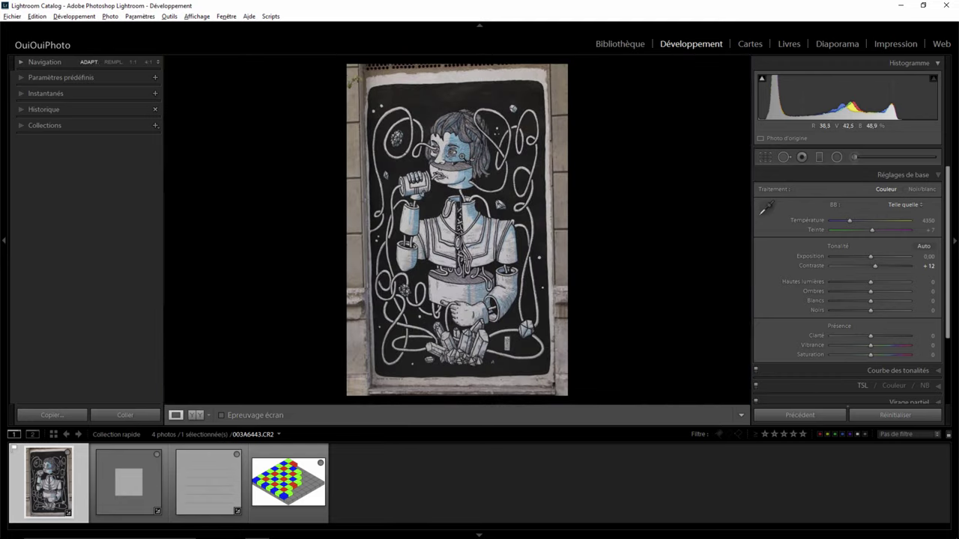
key("z")
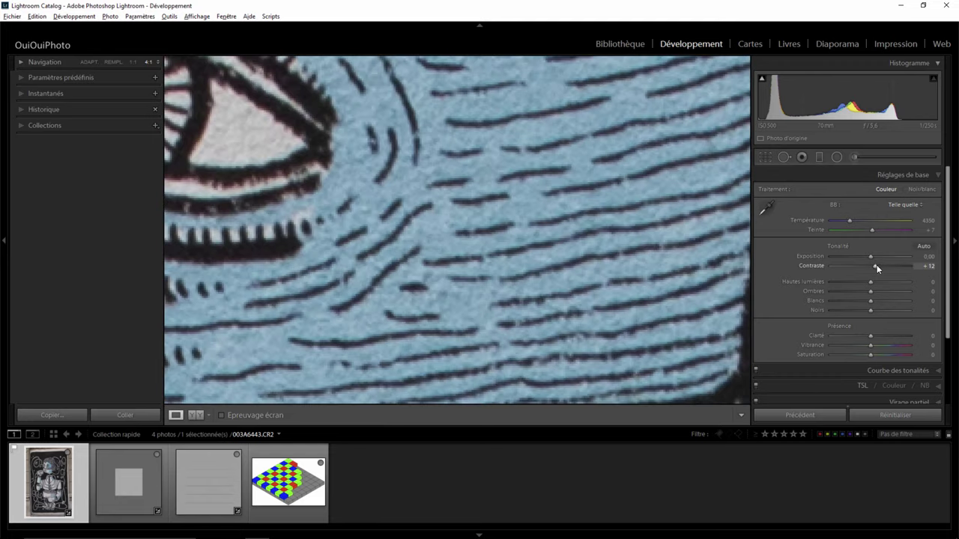
mouse_move(598, 270)
left_mouse_down()
mouse_move(447, 261)
mouse_move(418, 276)
left_mouse_up()
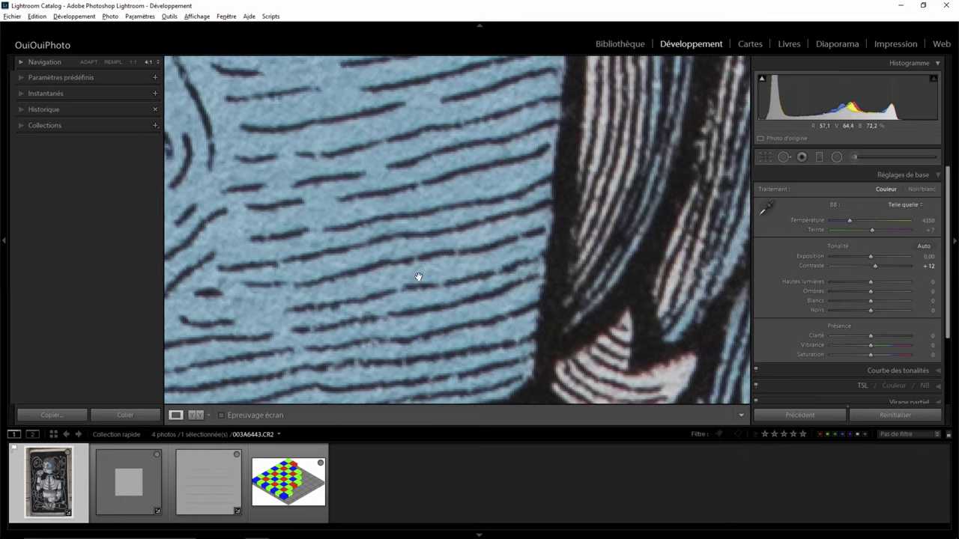
double_click(872, 265)
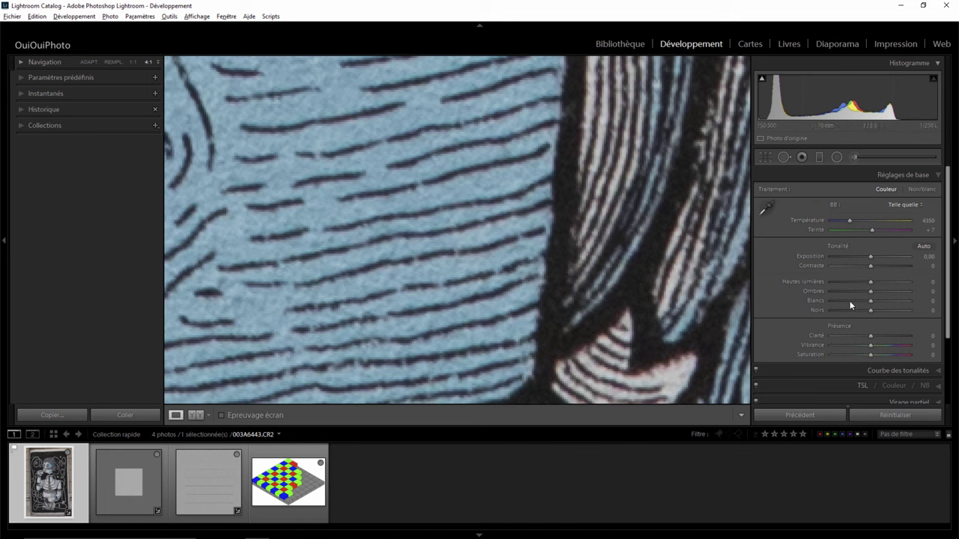
Step: Drag Clarté in the Présence section to +76 to crisp the mural's lines
left_click_drag(870, 339, 895, 338)
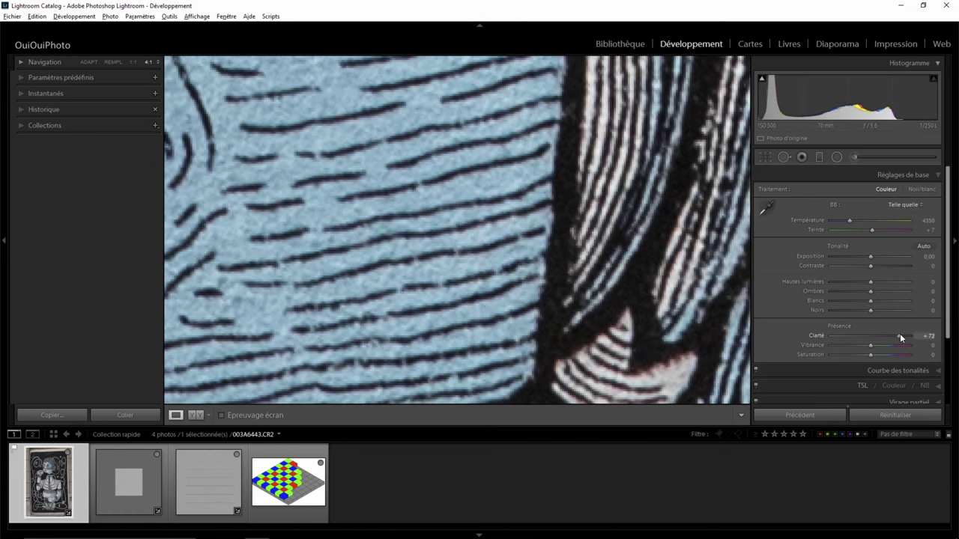
left_click_drag(884, 339, 900, 336)
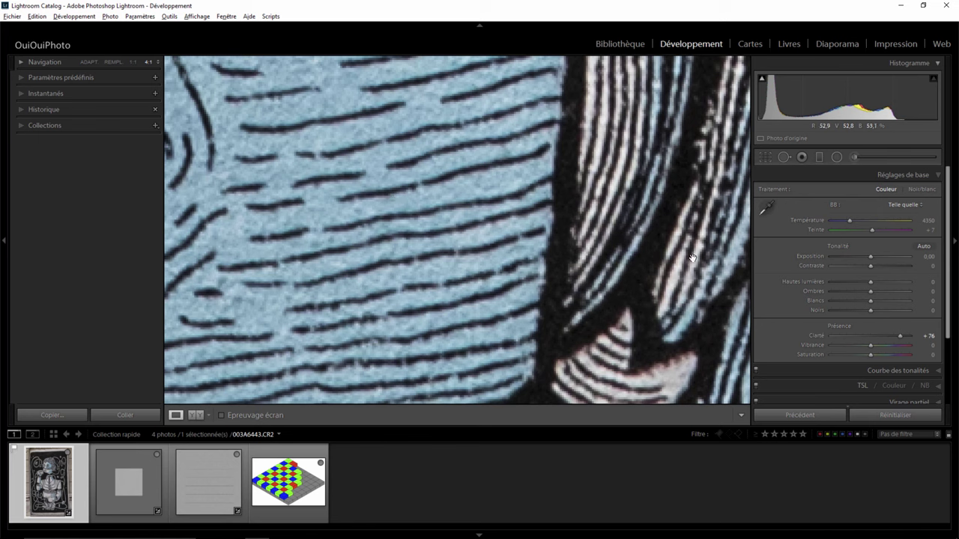
Step: Expand the Détail panel and push the Netteté Gain up until grain shows on the mural
left_click_drag(950, 262, 941, 333)
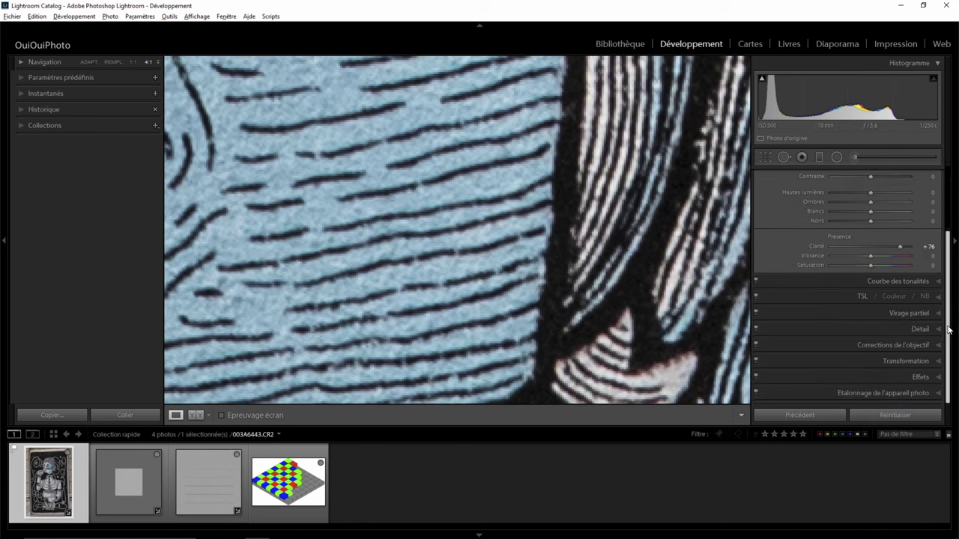
left_click(940, 330)
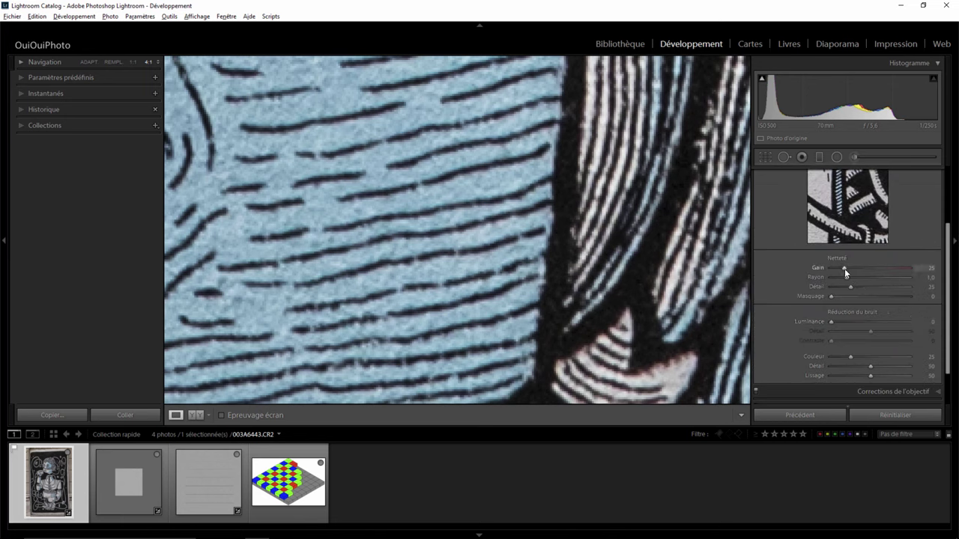
left_click_drag(858, 274, 865, 273)
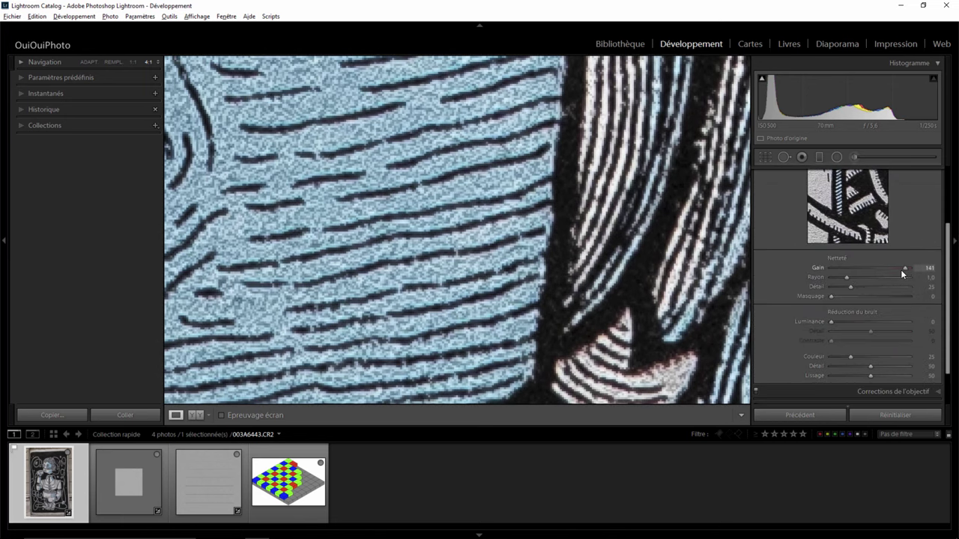
left_click_drag(865, 271, 875, 270)
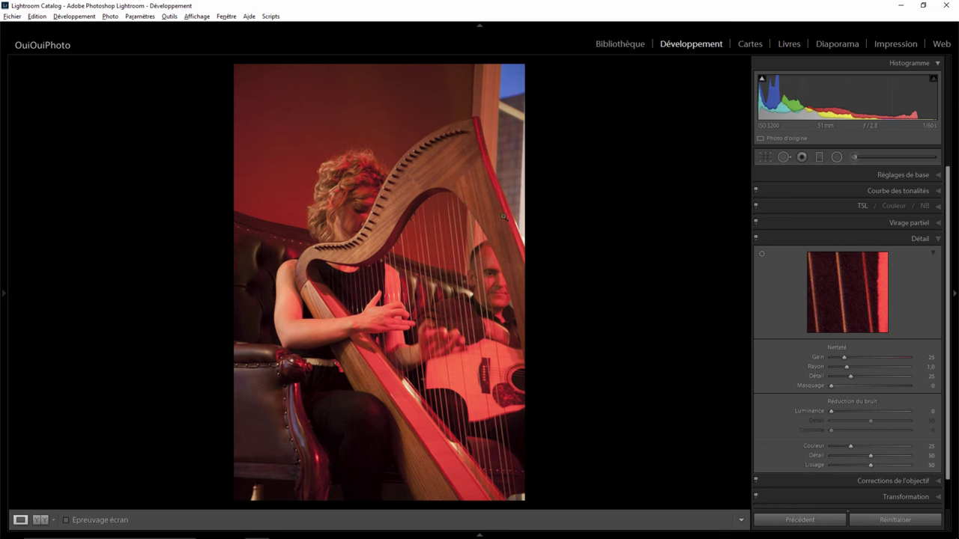
Step: View the red wall at 1:1, set colour noise reduction to 0, and show the Basic settings
left_click(282, 129)
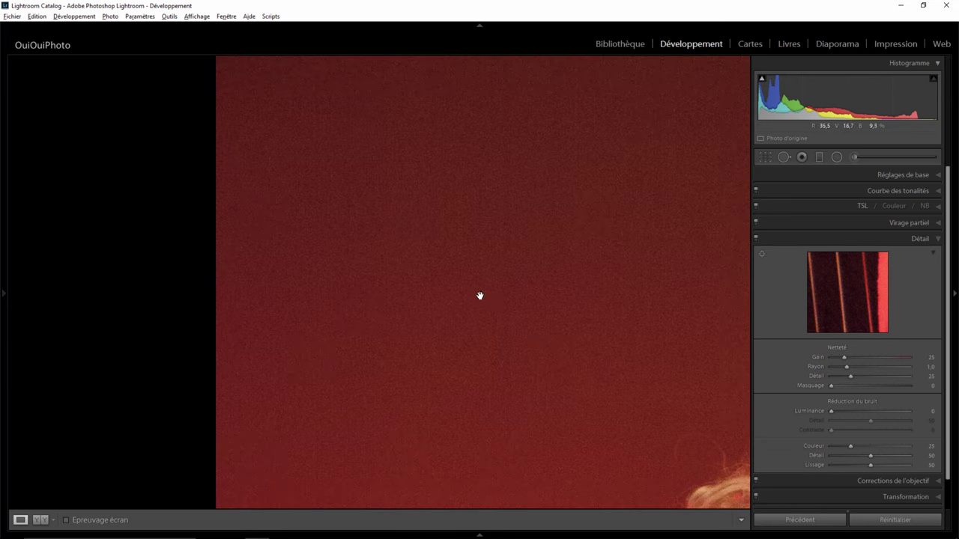
left_click_drag(537, 298, 356, 315)
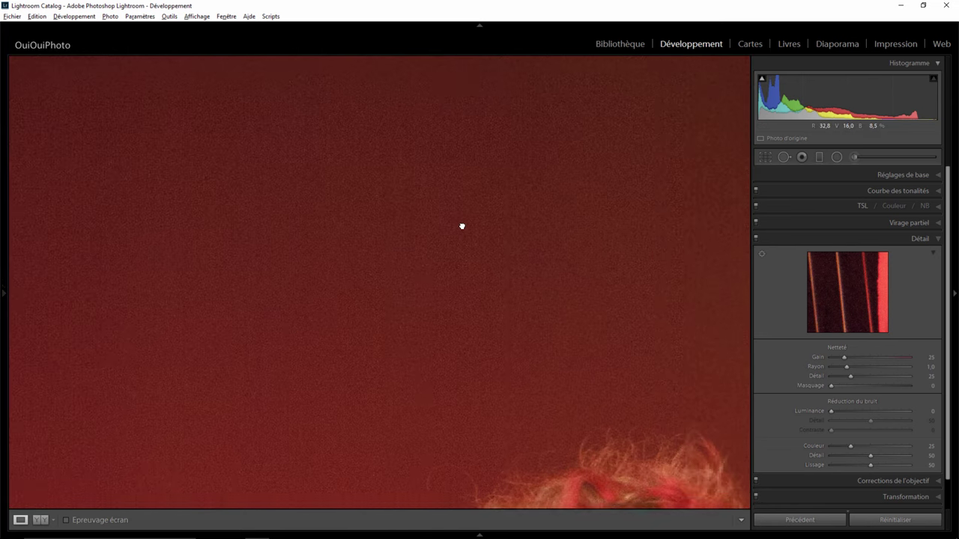
left_click_drag(462, 226, 475, 248)
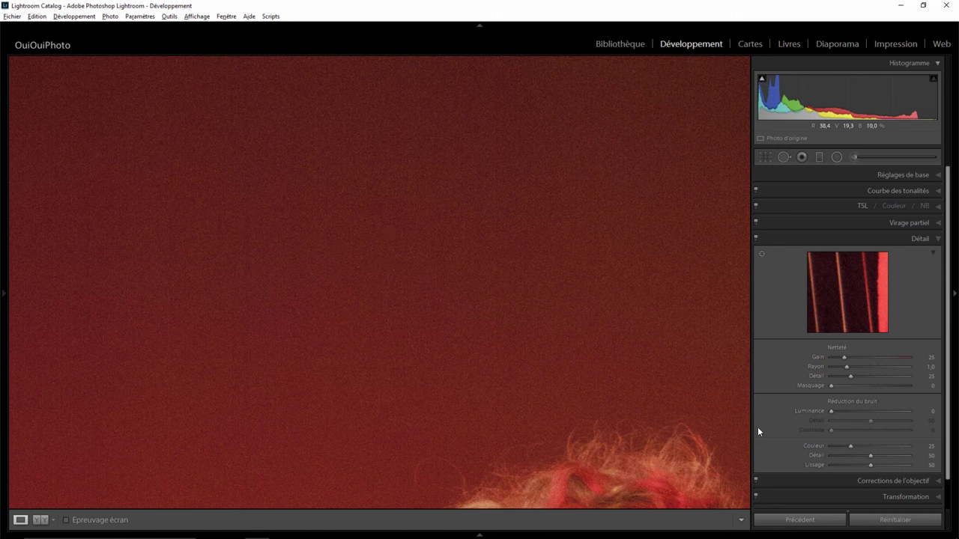
left_click_drag(849, 446, 815, 448)
left_click(937, 177)
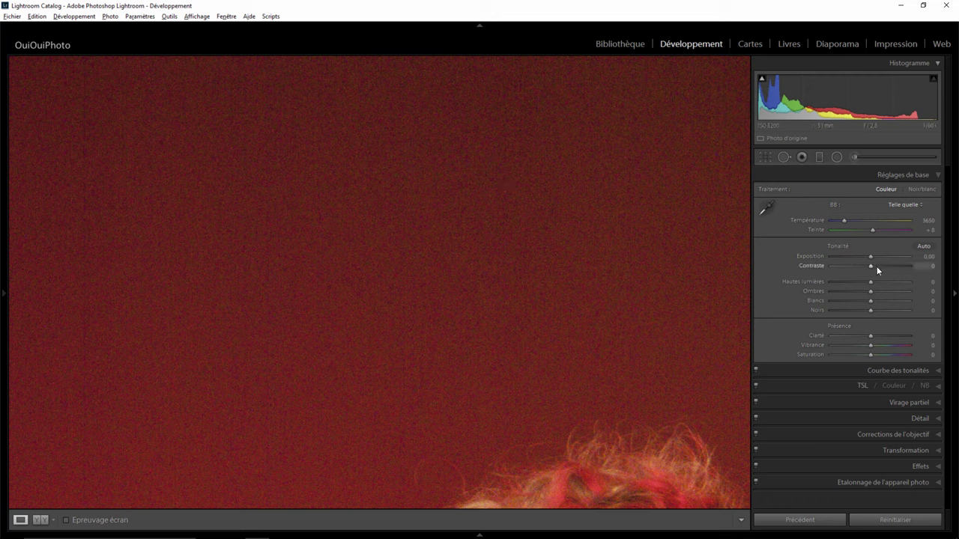
Step: Try raising Contrast, then Clarity, on the red wall, resetting each to 0
left_click_drag(870, 266, 916, 263)
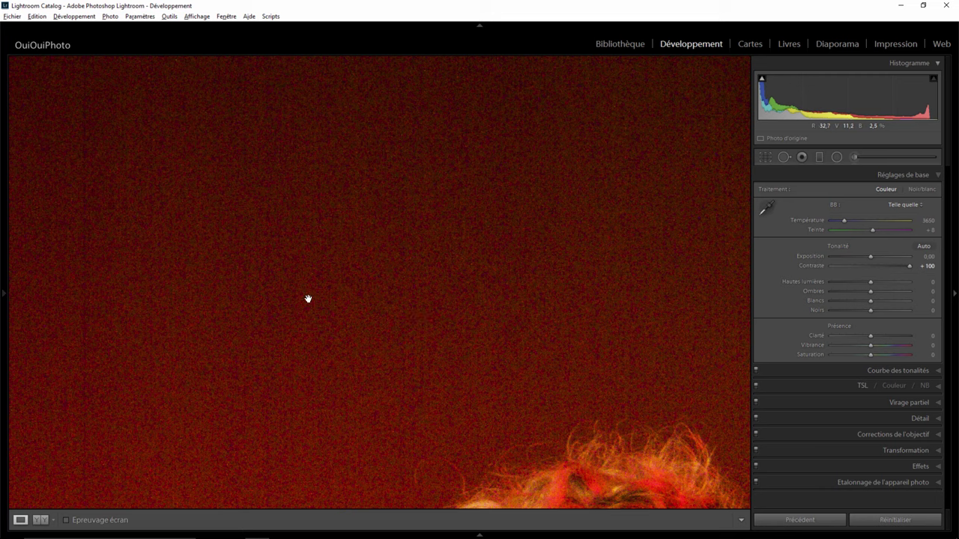
double_click(909, 265)
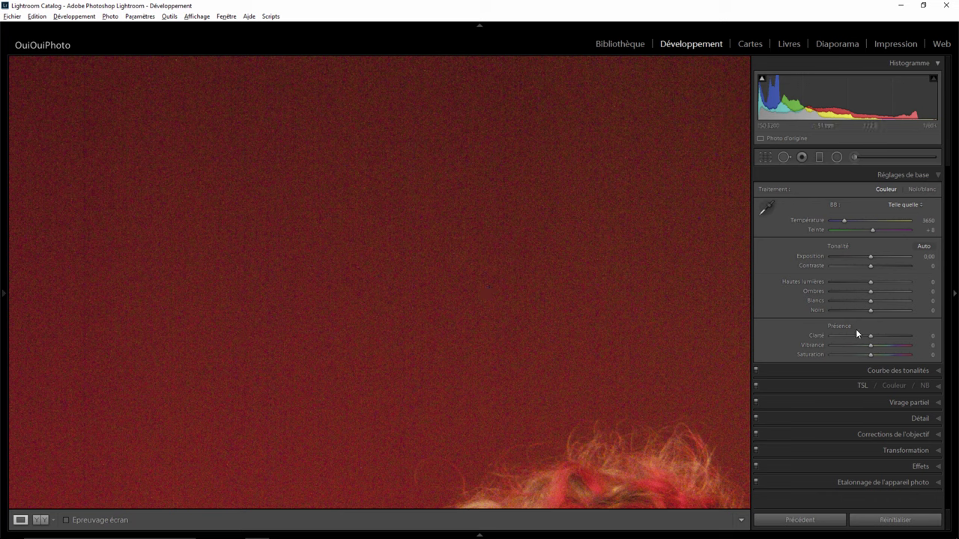
left_click_drag(871, 337, 944, 337)
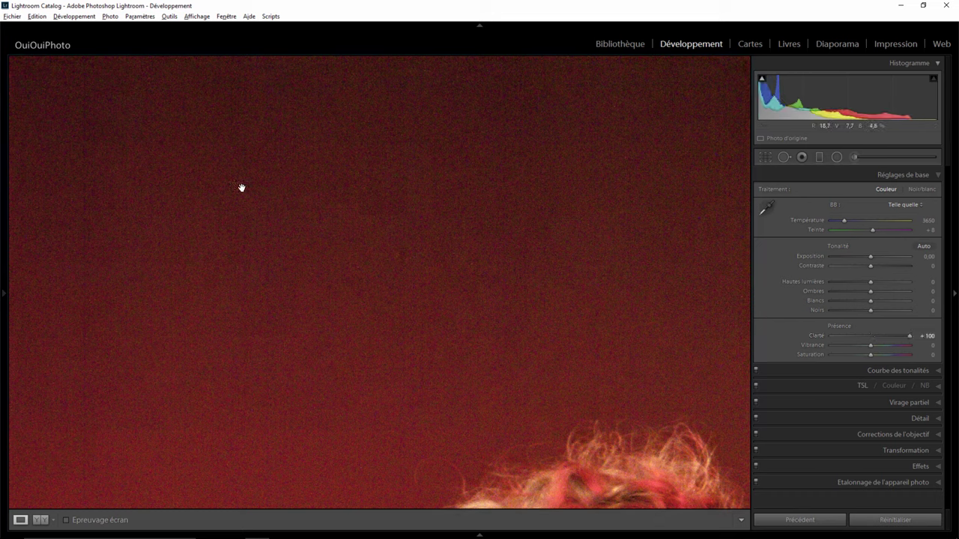
double_click(908, 337)
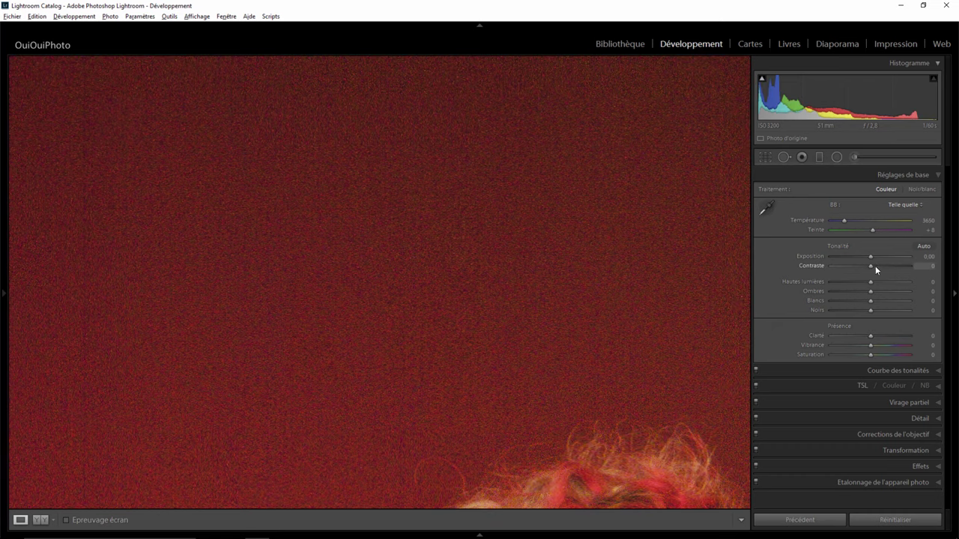
Step: Push Contrast to +100 and reset it, then push Clarity to +100
left_click_drag(873, 266, 928, 270)
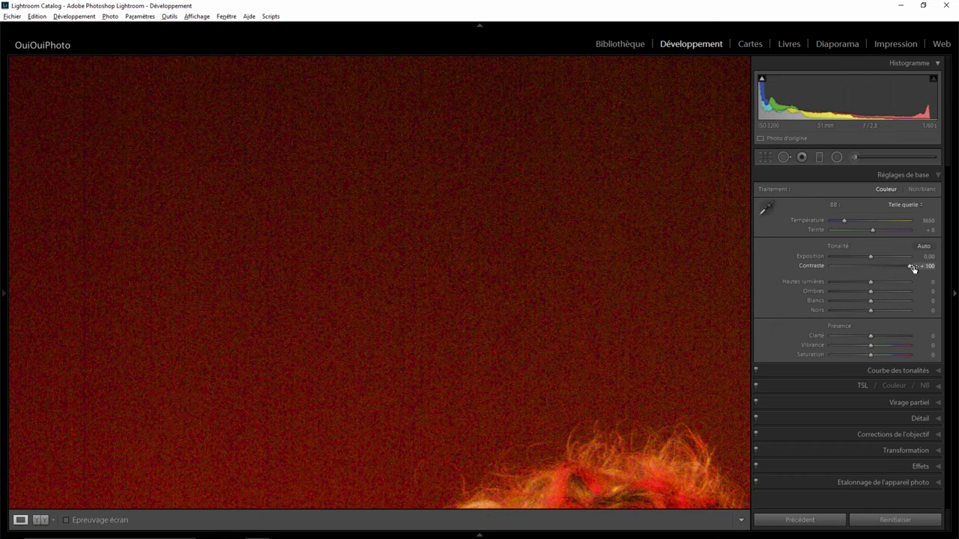
double_click(912, 266)
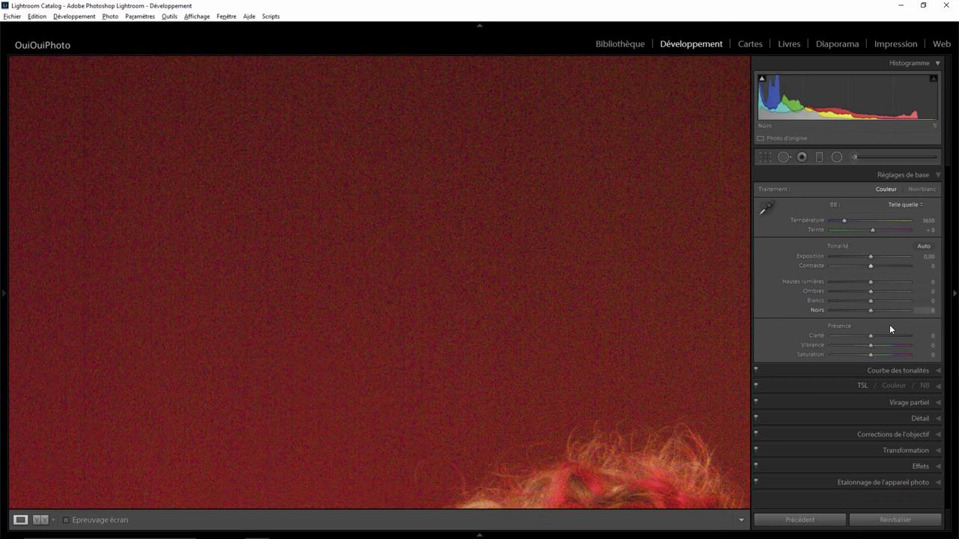
left_click_drag(872, 337, 925, 336)
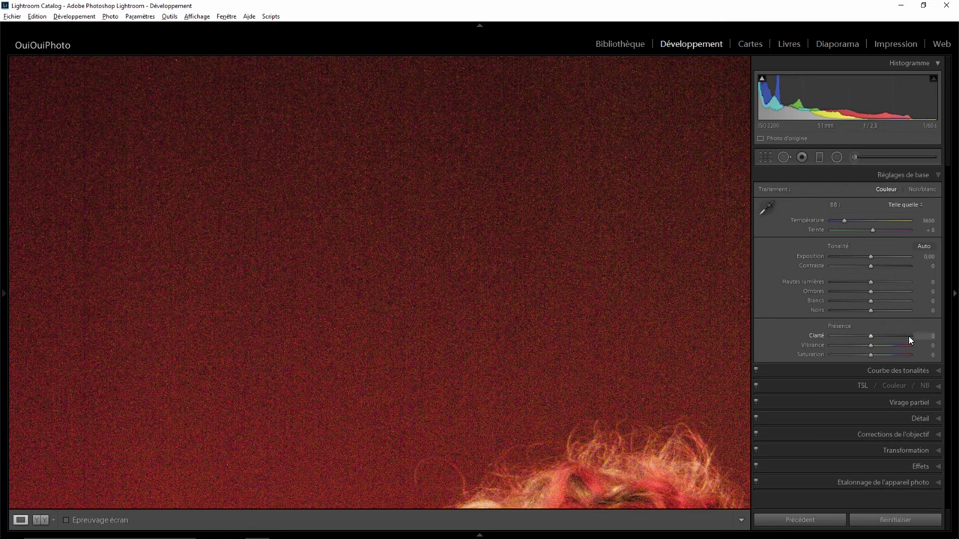
Step: In the Detail panel, adjust the sharpening Amount, settling at 57
left_click(936, 420)
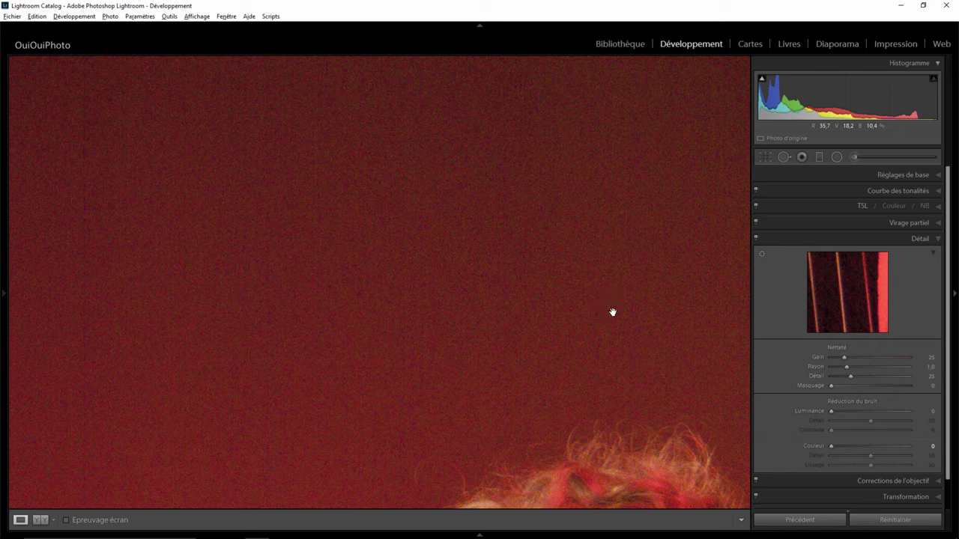
left_click_drag(876, 366, 898, 368)
left_click_drag(922, 361, 888, 362)
left_click_drag(909, 359, 844, 359)
Step: With the harpist's face and harp in view, set colour noise reduction 25 and luminance 17
left_click_drag(441, 306, 466, 235)
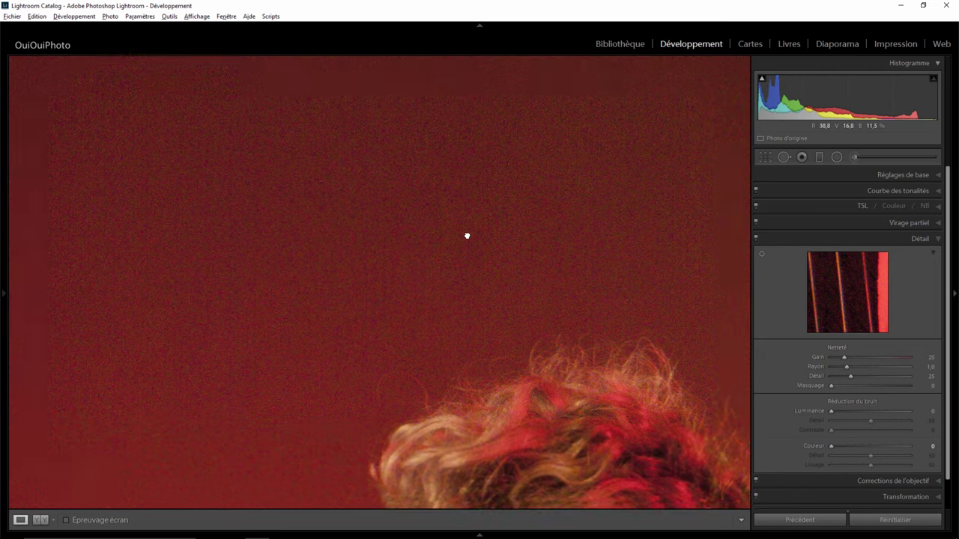
left_click_drag(518, 369, 463, 208)
left_click_drag(503, 336, 473, 210)
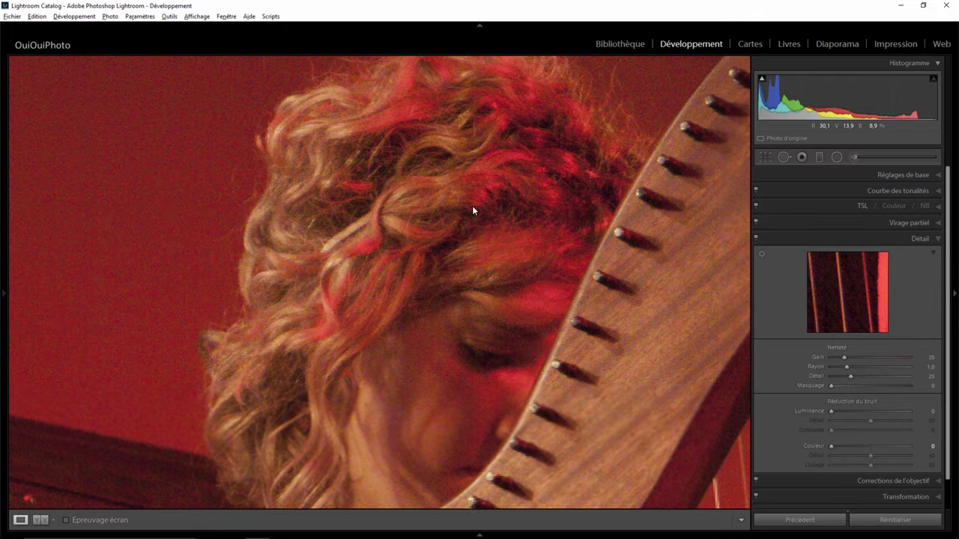
left_click_drag(488, 338, 474, 244)
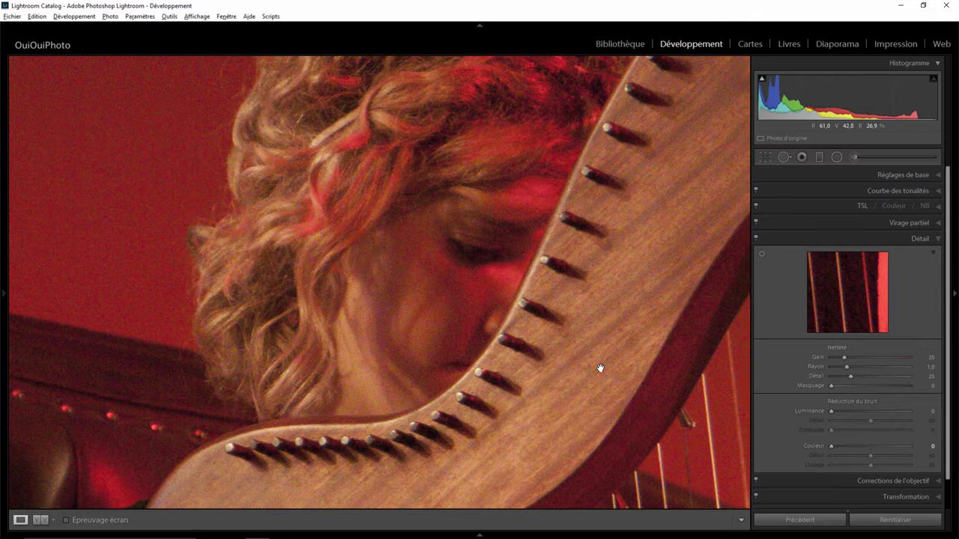
double_click(834, 446)
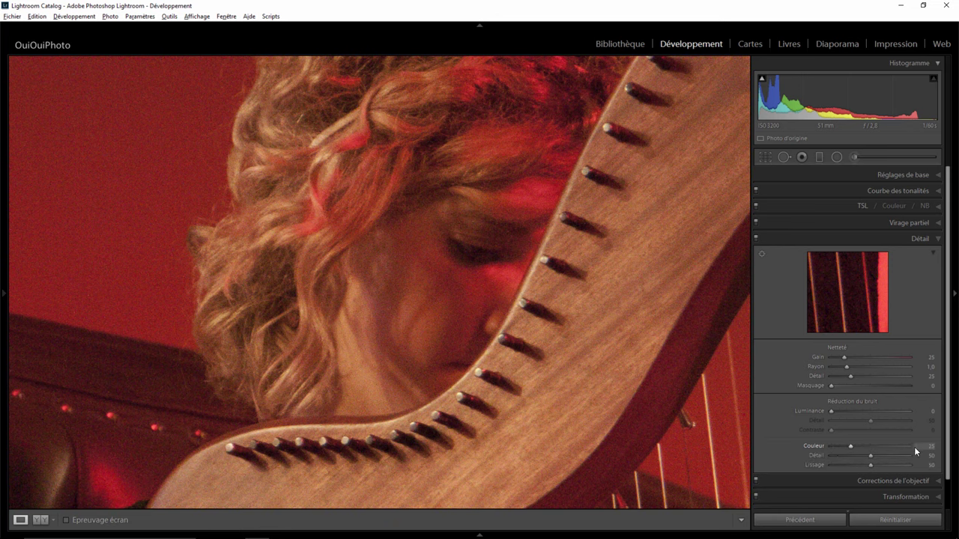
left_click_drag(830, 411, 851, 411)
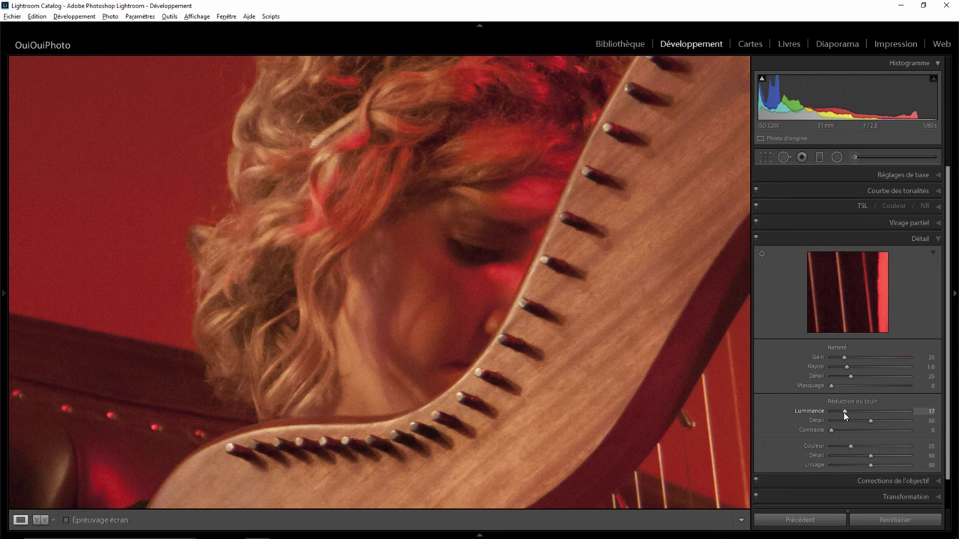
Step: Toggle between Fit and 1:1 to inspect grain in the red background around the harpist's head
left_click(462, 263)
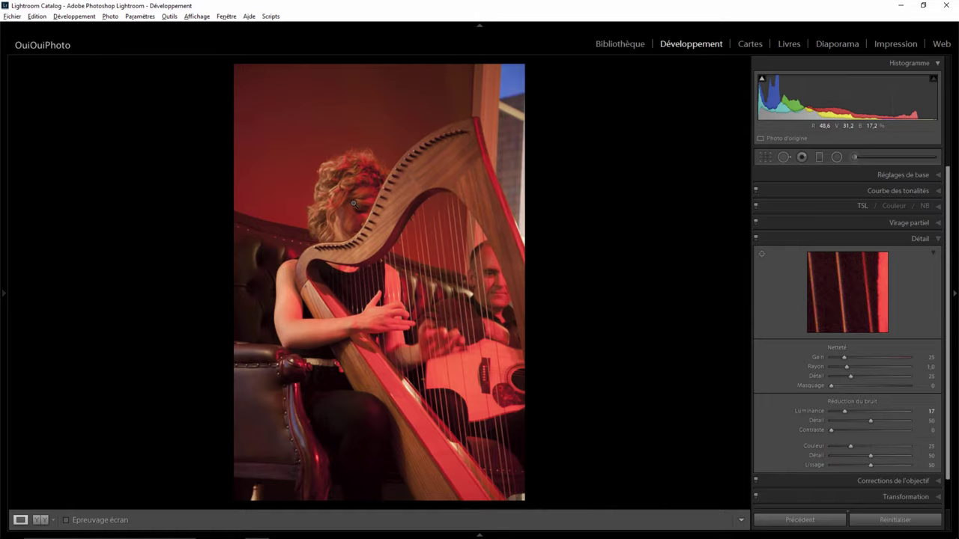
left_click(431, 224)
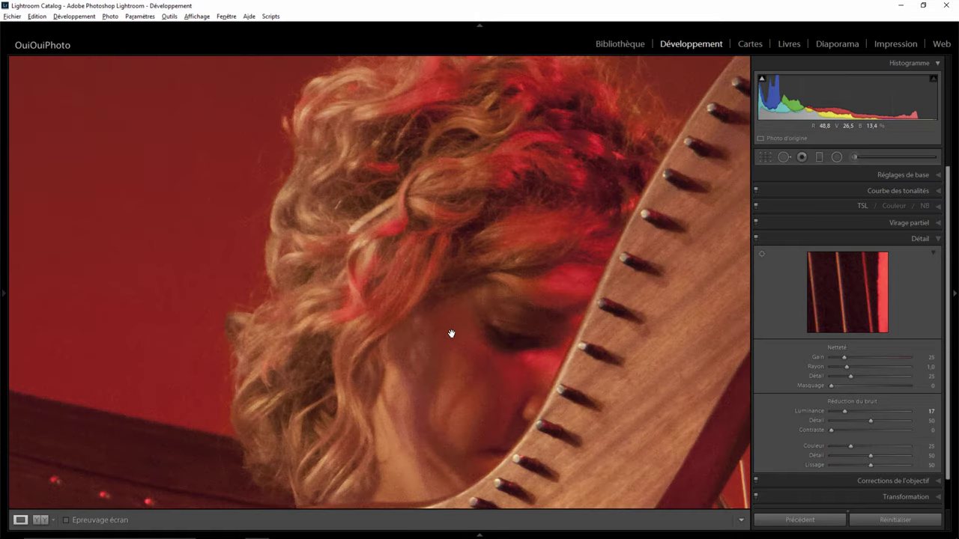
left_click_drag(452, 334, 506, 391)
left_click_drag(207, 92, 407, 370)
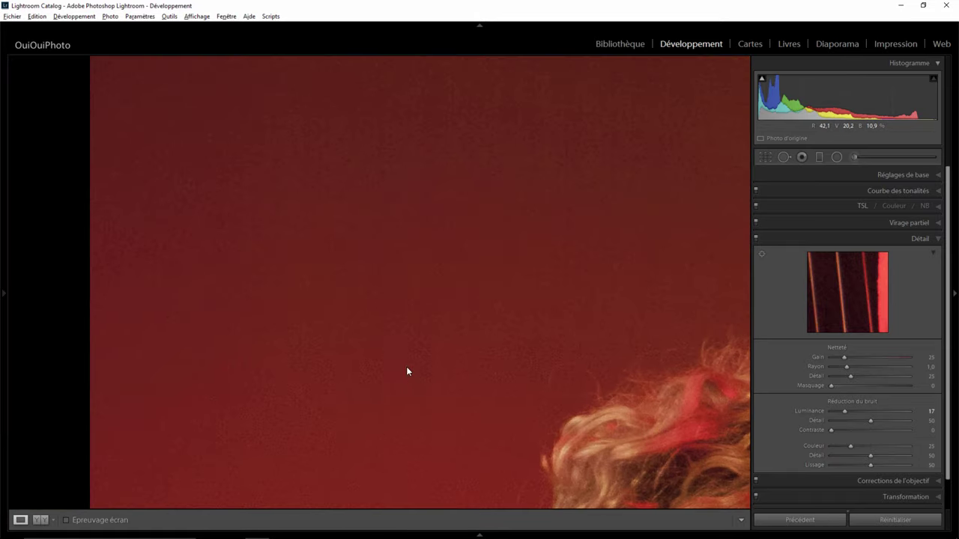
left_click(392, 247)
left_click(367, 192)
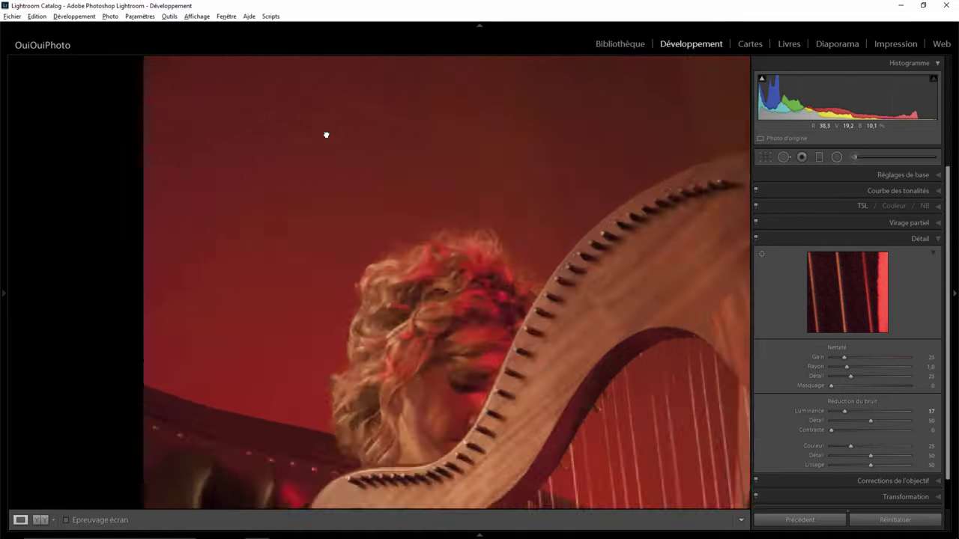
left_click_drag(325, 132, 342, 229)
left_click(386, 262)
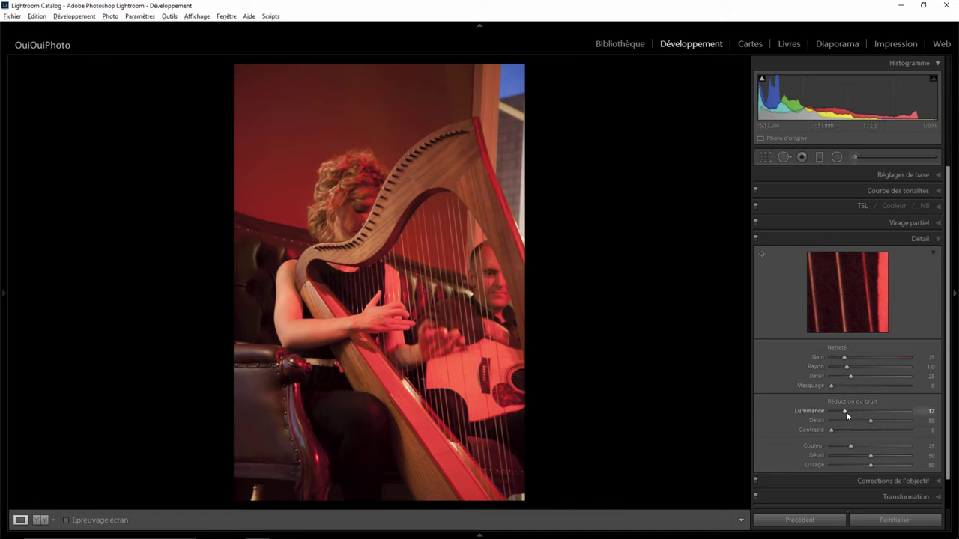
left_click(325, 128)
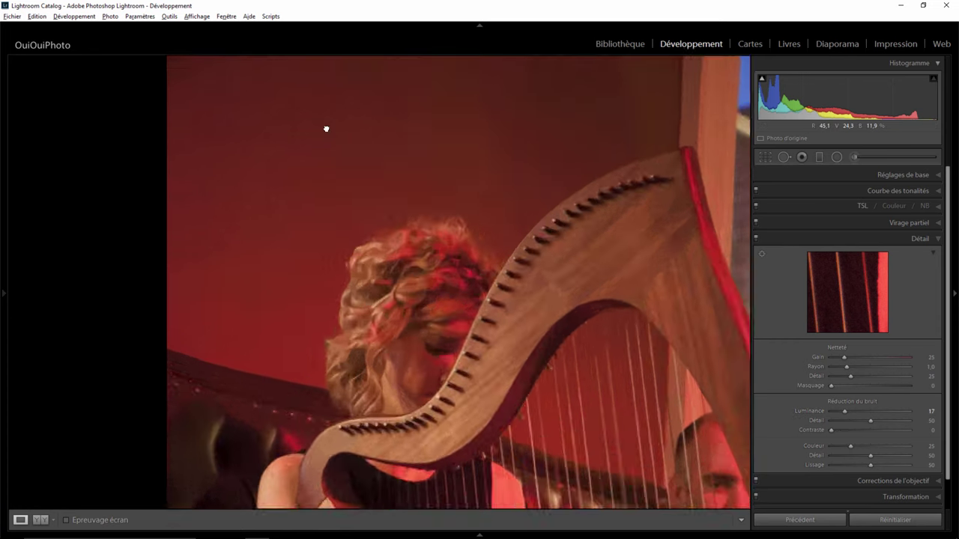
left_click_drag(325, 128, 559, 372)
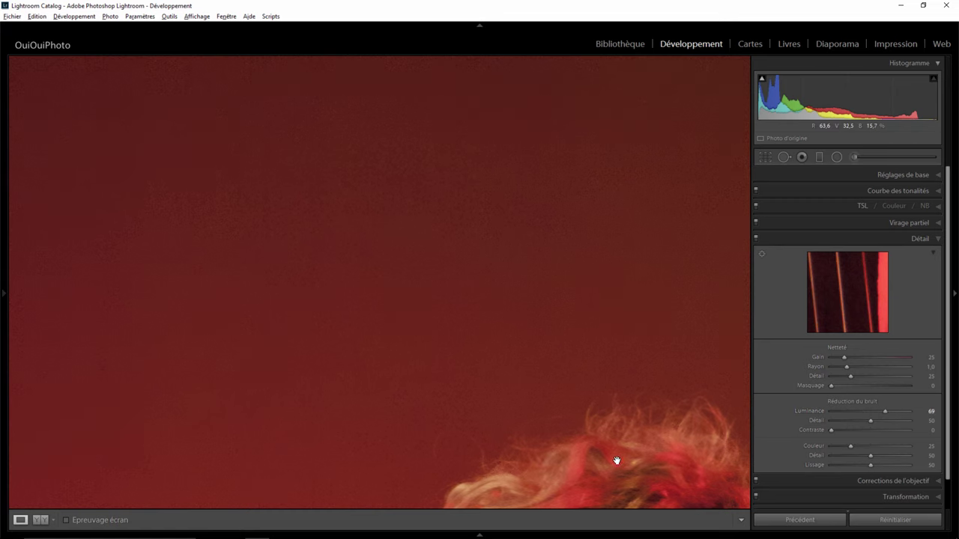
mouse_move(615, 460)
left_mouse_down()
mouse_move(491, 359)
mouse_move(456, 290)
left_mouse_up()
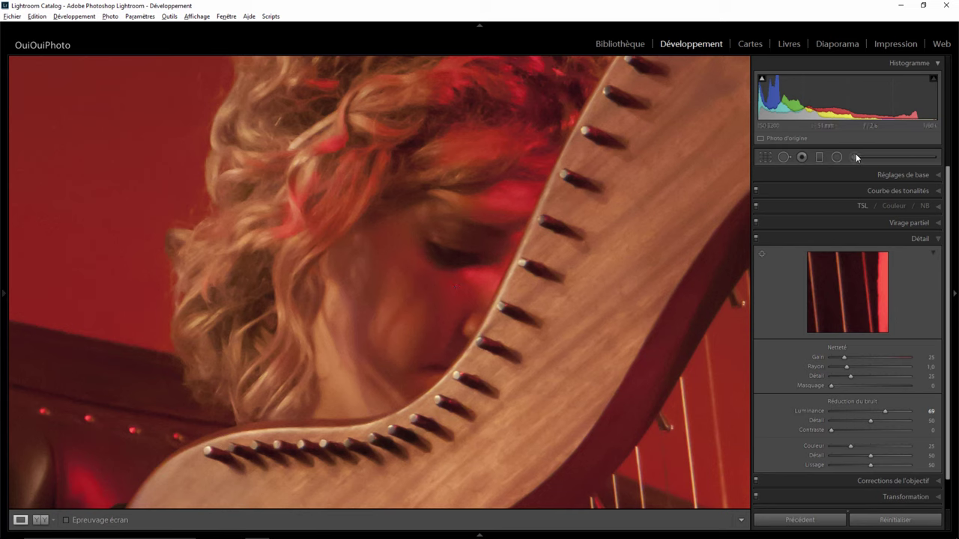
Step: Paint an Adjustment Brush stroke over the harpist's face with Noise at −39, then finish it
left_click(855, 158)
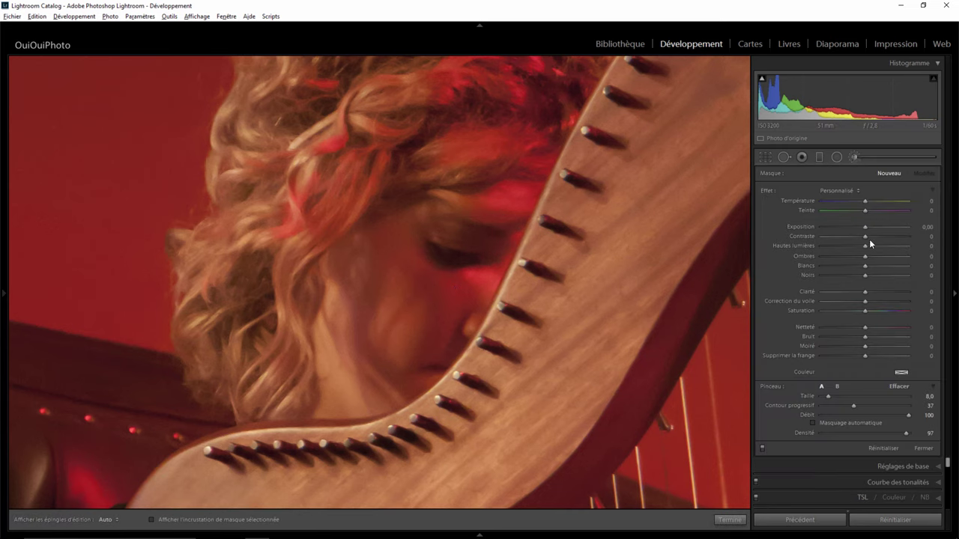
left_click_drag(864, 337, 830, 337)
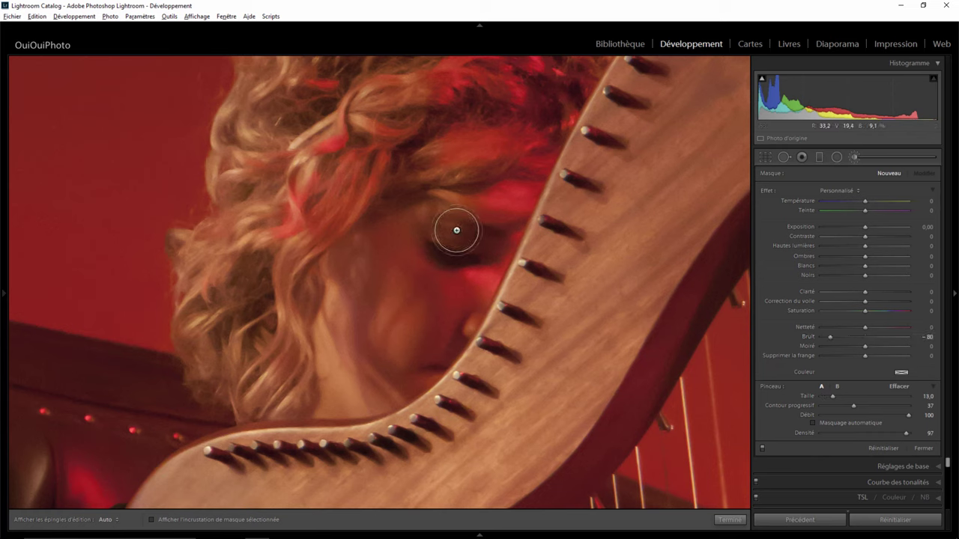
scroll(483, 215, "up", 5)
mouse_move(483, 216)
left_mouse_down()
mouse_move(455, 222)
mouse_move(402, 278)
mouse_move(353, 259)
mouse_move(362, 287)
mouse_move(247, 364)
mouse_move(282, 244)
mouse_move(422, 120)
mouse_move(394, 110)
mouse_move(607, 129)
mouse_move(522, 392)
mouse_move(486, 298)
left_mouse_up()
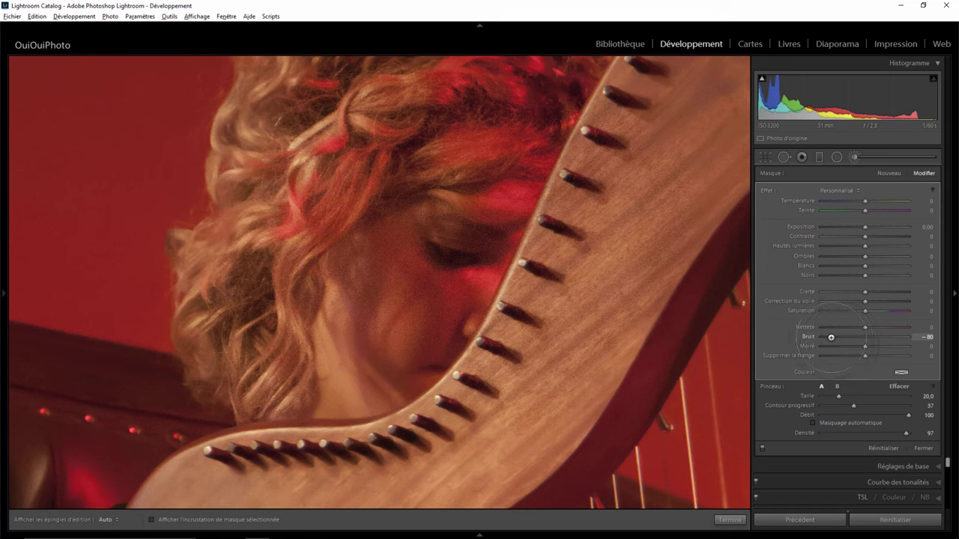
mouse_move(831, 337)
left_mouse_down()
mouse_move(890, 339)
mouse_move(850, 339)
left_mouse_up()
left_click(730, 519)
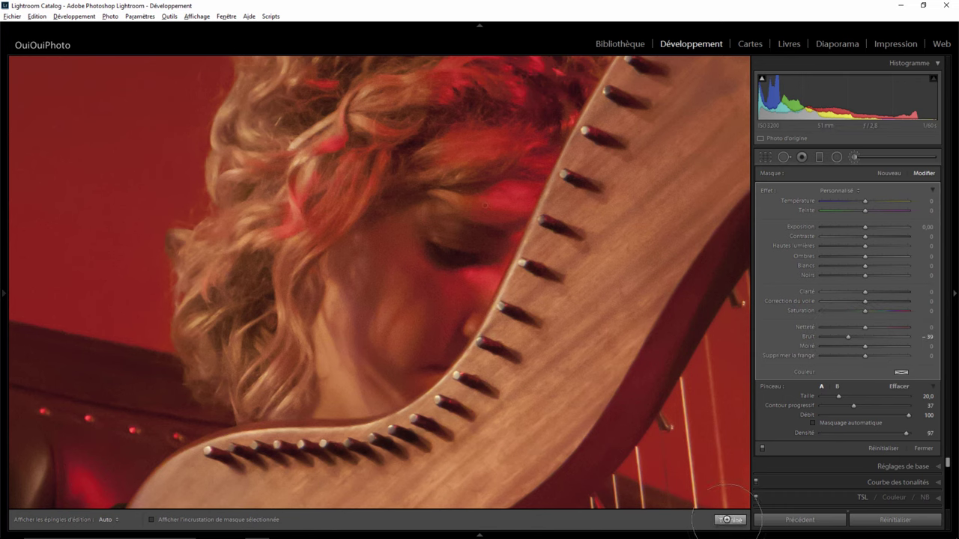
left_click(399, 226)
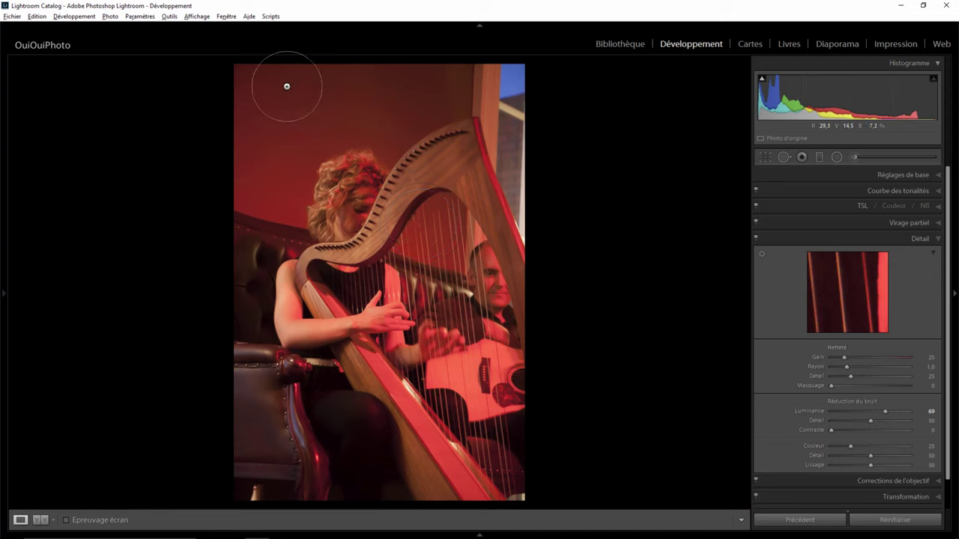
Step: Zoom to 1:1 and pan over the harpist's hair and the red background
key("z")
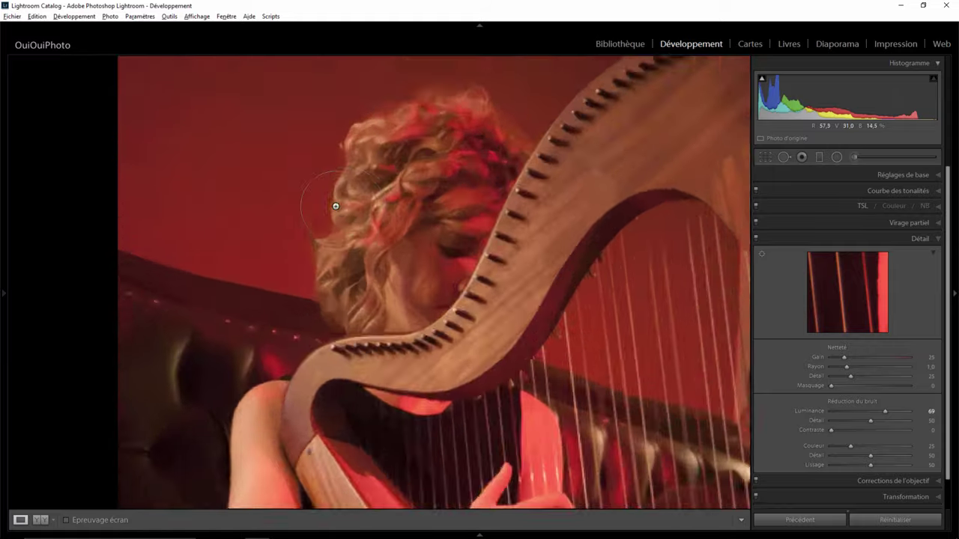
key("z")
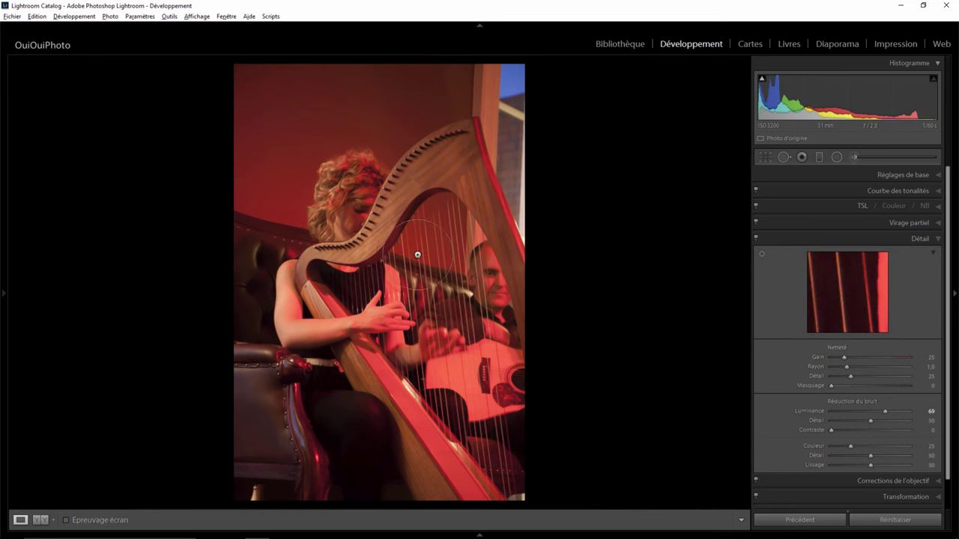
left_click(366, 189)
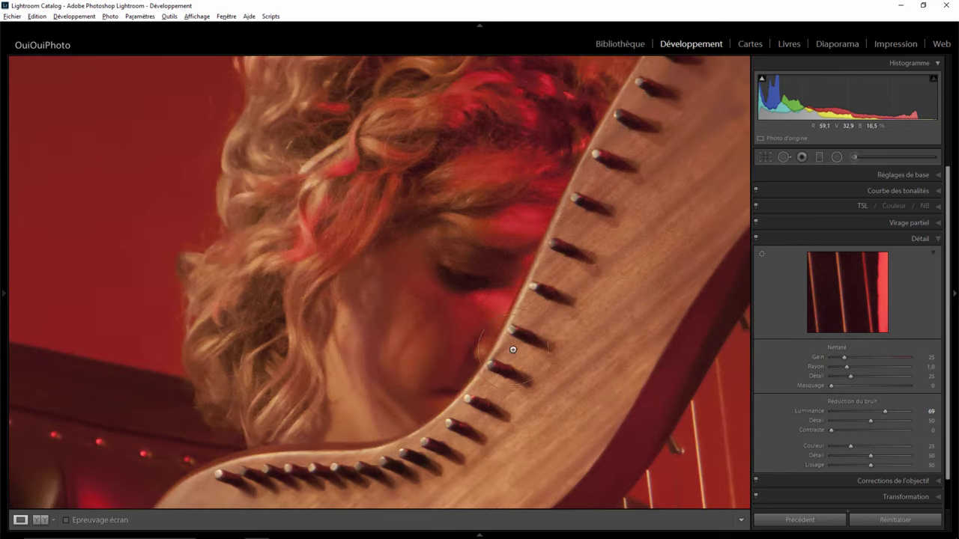
left_click_drag(386, 248, 444, 367)
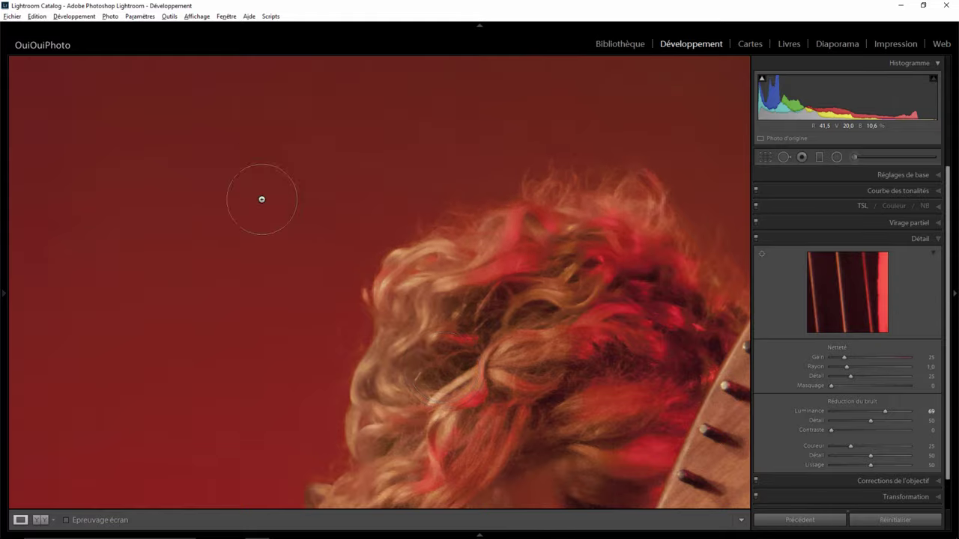
left_click_drag(260, 197, 412, 240)
left_click_drag(418, 278, 278, 245)
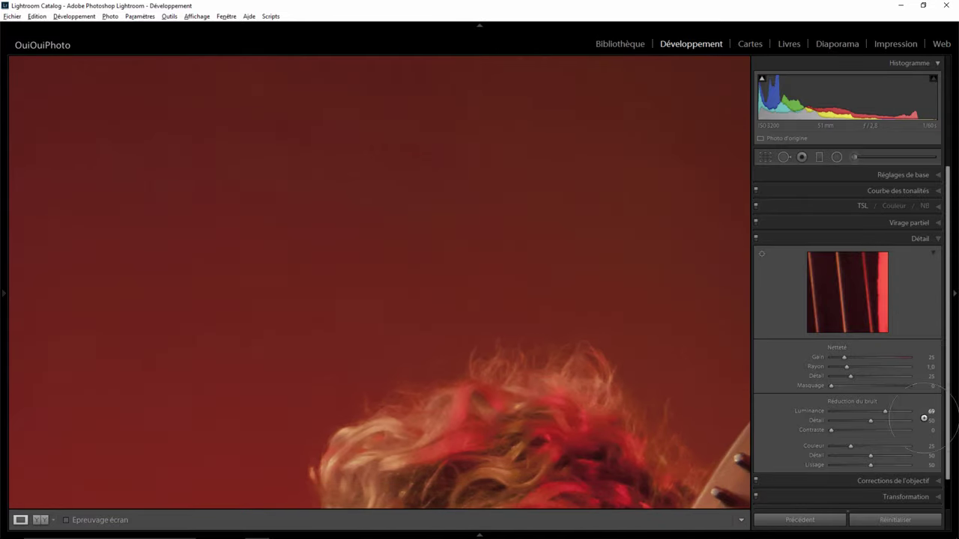
Step: Raise the sharpening Amount to 83, then lower it to 51 and fit the photo
left_click_drag(844, 357, 874, 359)
left_click_drag(561, 435, 415, 132)
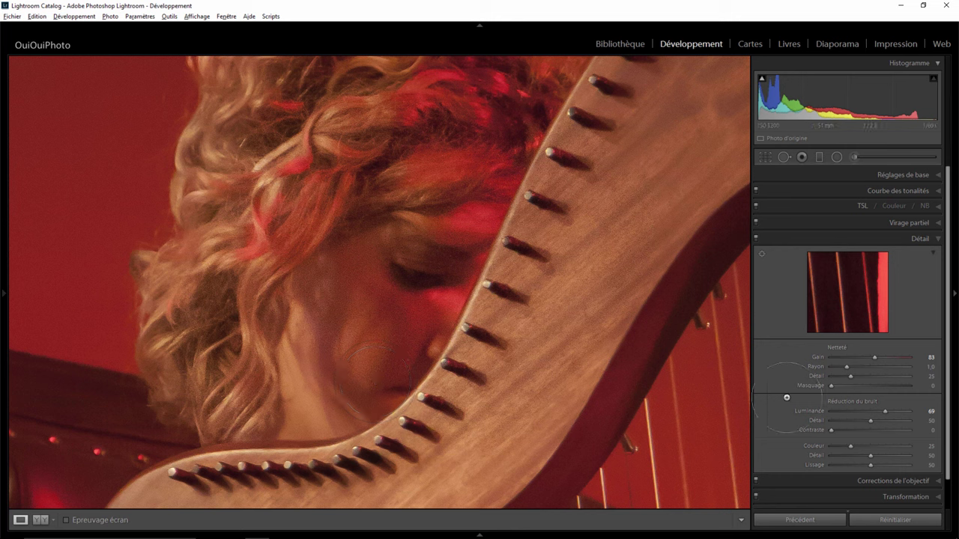
left_click_drag(874, 356, 856, 357)
key("z")
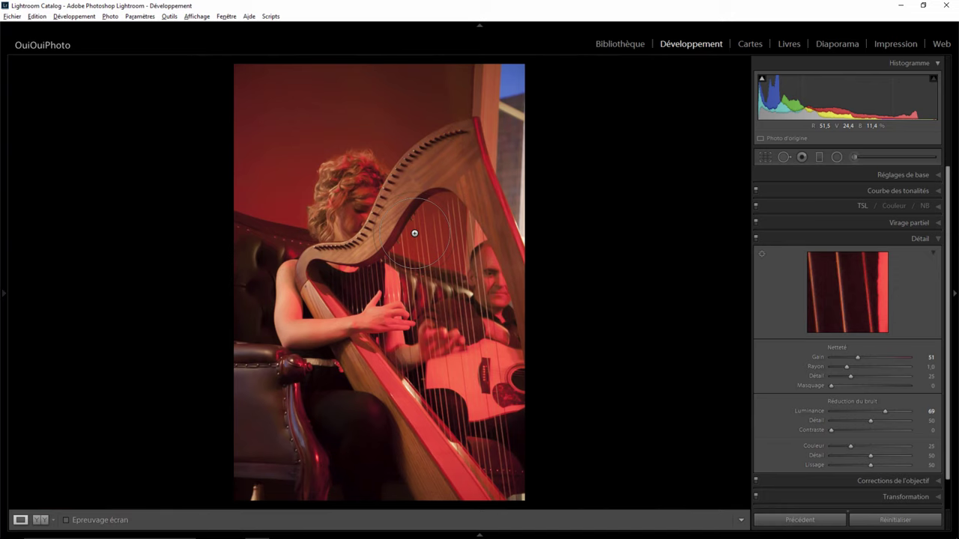